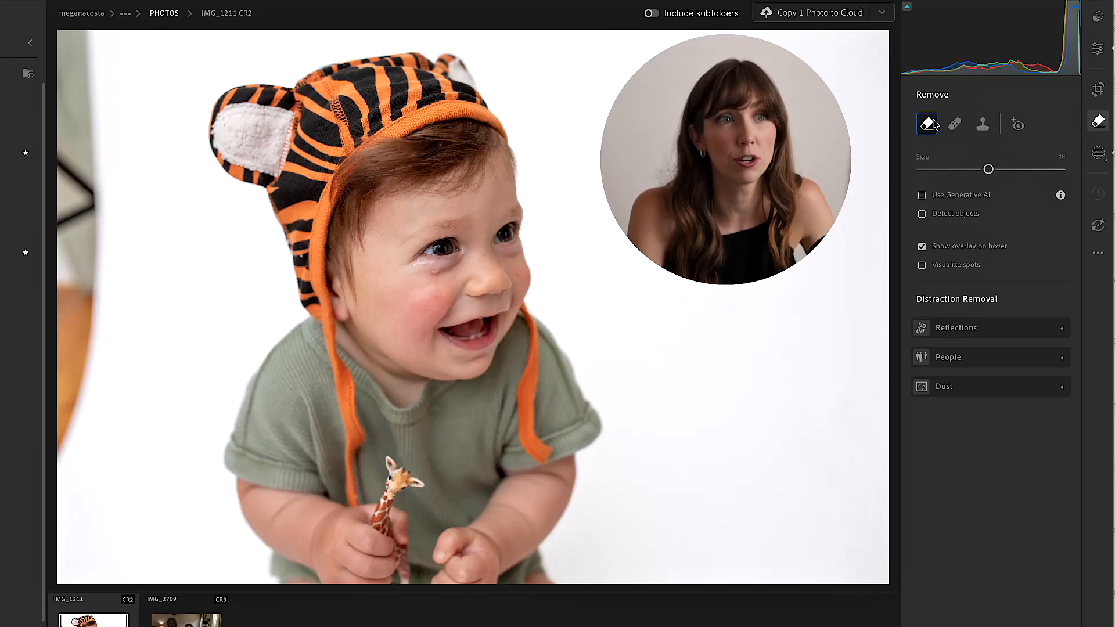
Set the Remove brush size to 58 and run the Reflections and People distraction detection on the baby photo
mouse_move(987, 168)
mouse_down()
mouse_move(1040, 170)
mouse_move(988, 169)
mouse_move(1022, 169)
mouse_move(1002, 169)
mouse_up()
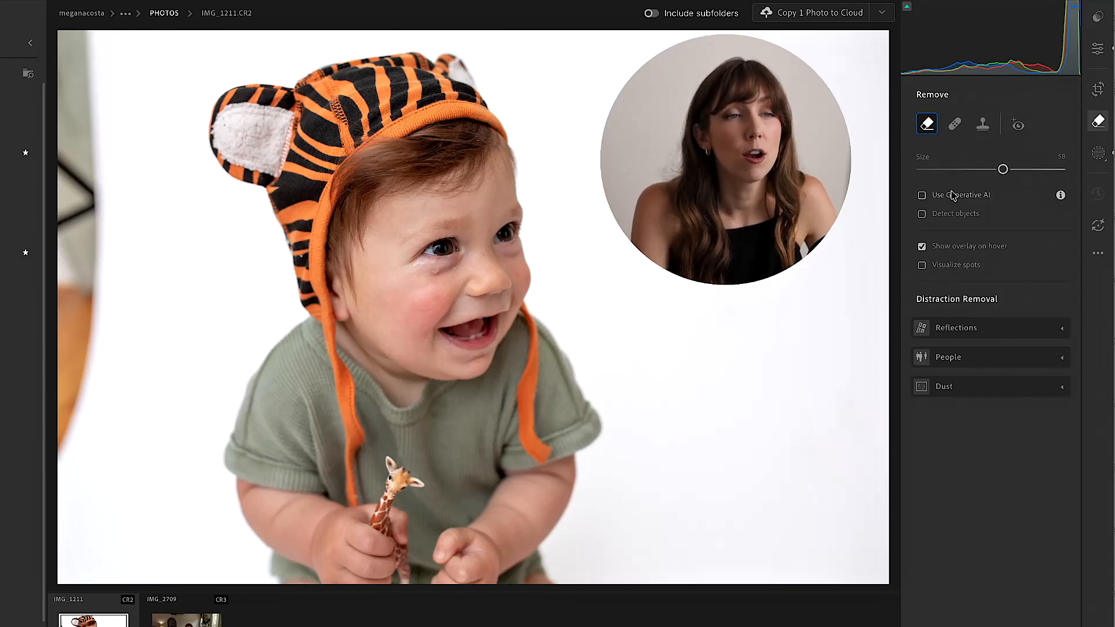
mouse_move(942, 199)
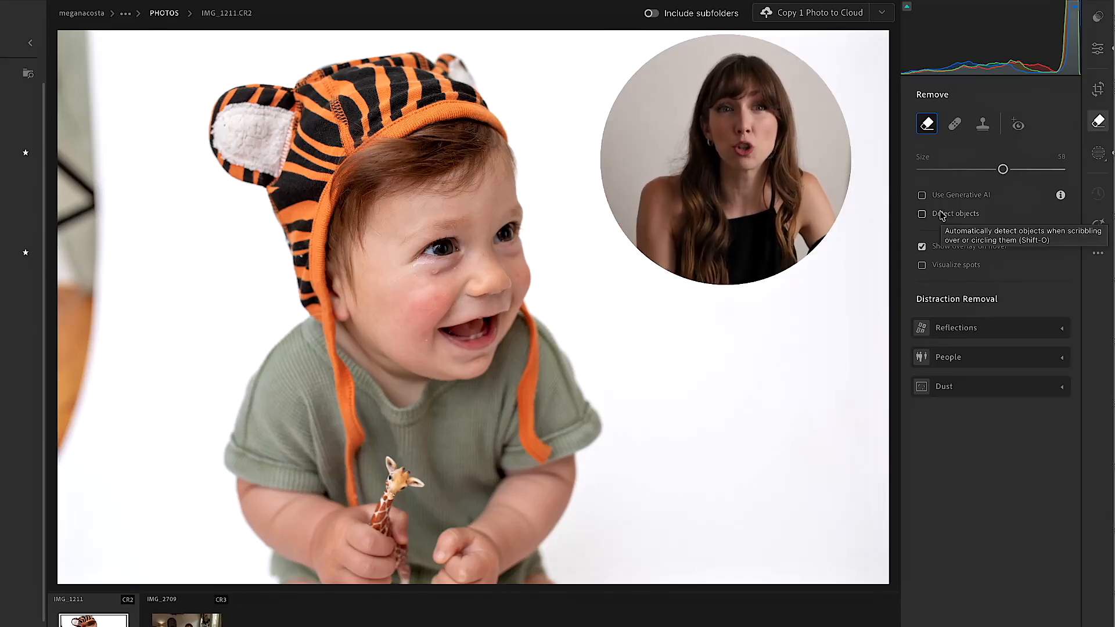
click(967, 331)
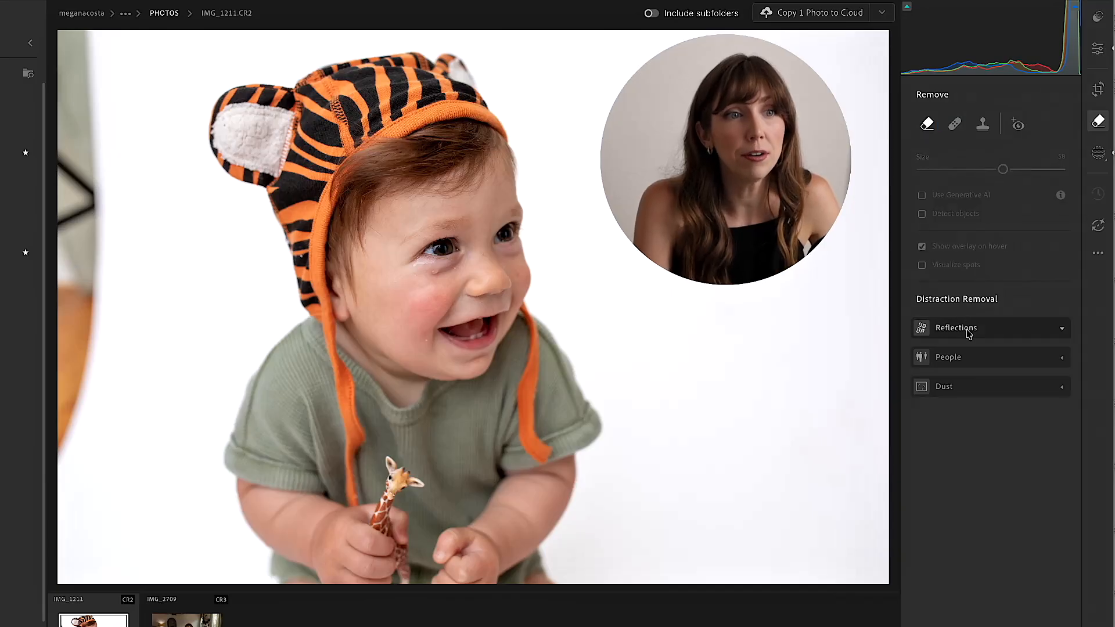
click(1054, 434)
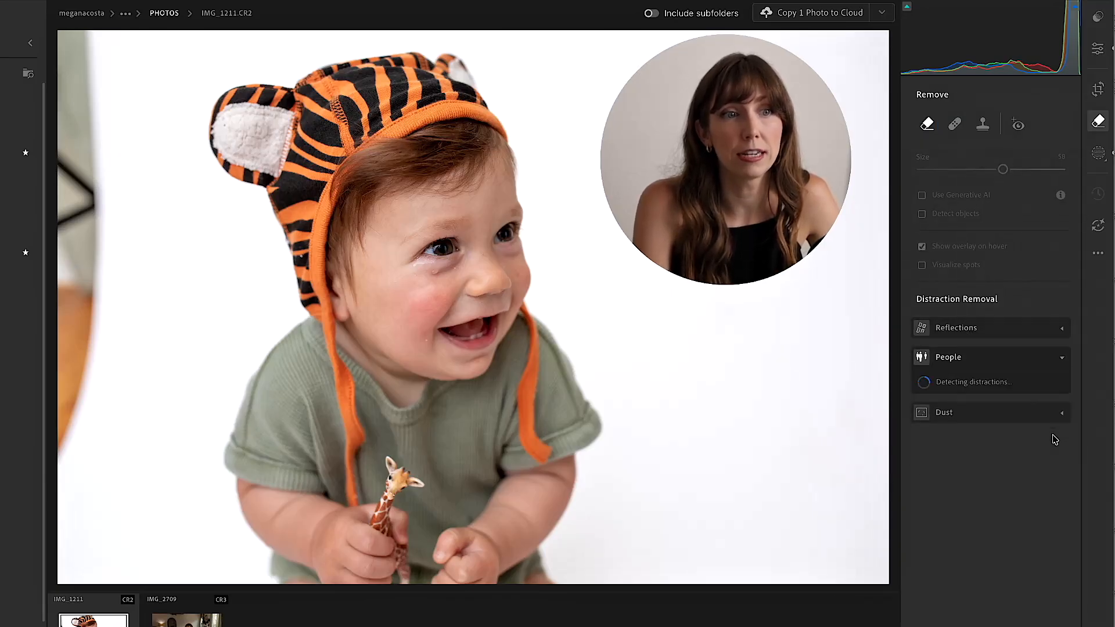
click(1061, 357)
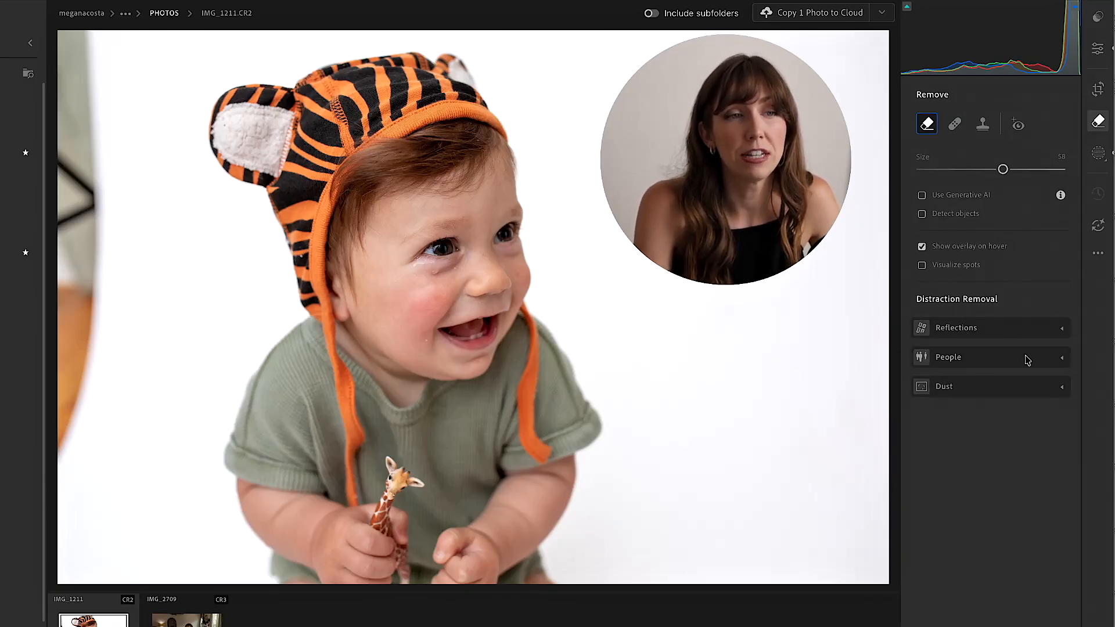
click(979, 363)
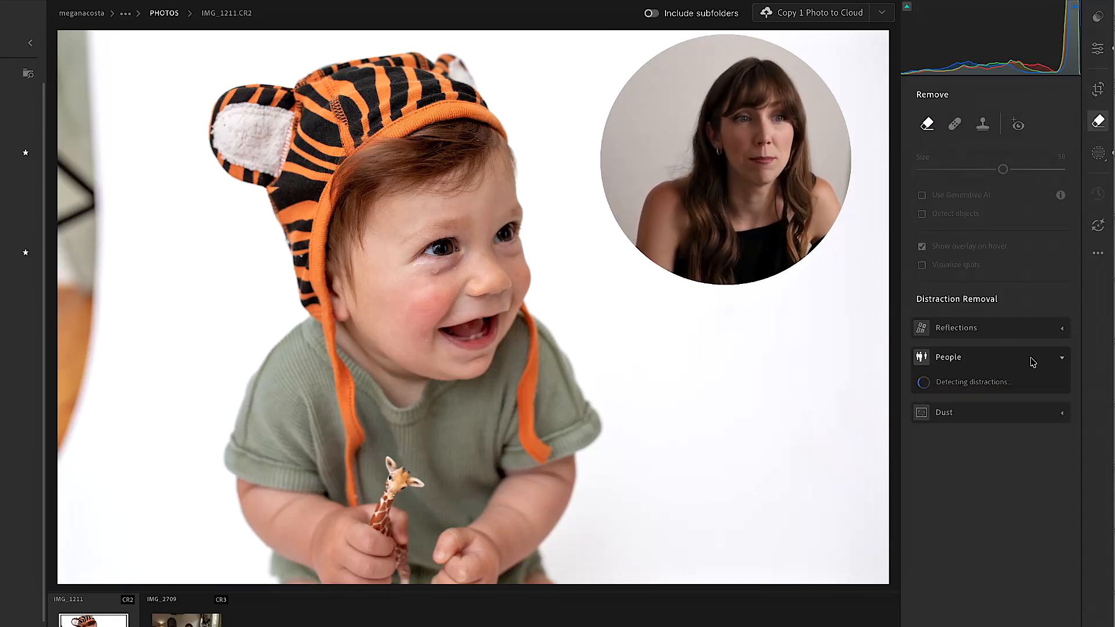
click(1063, 360)
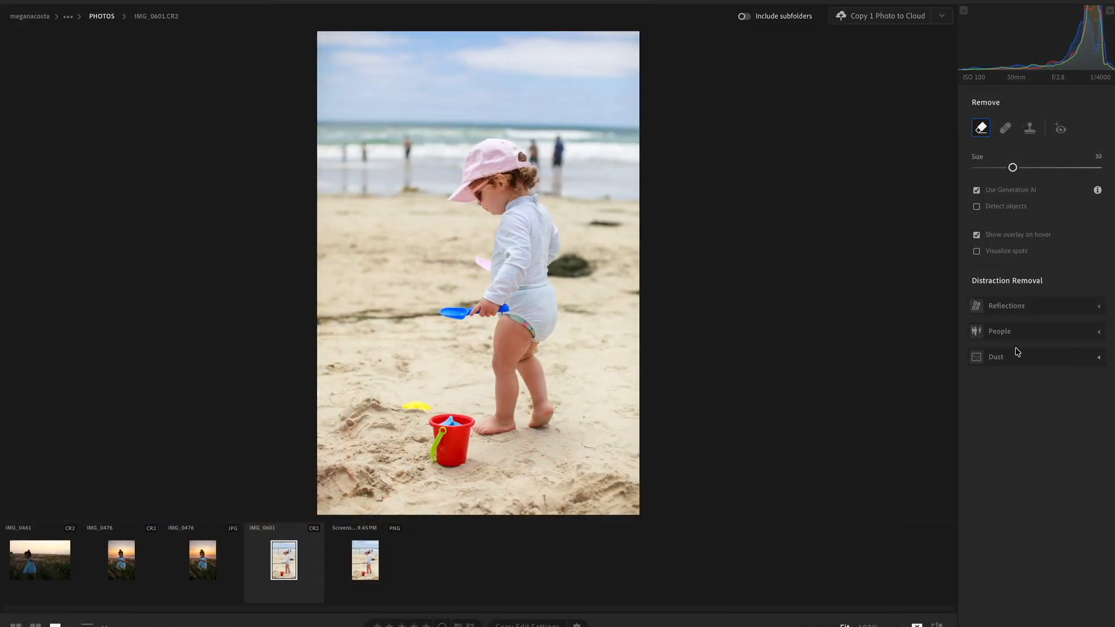
Detect the background people in the beach photo and remove all of them
click(1013, 333)
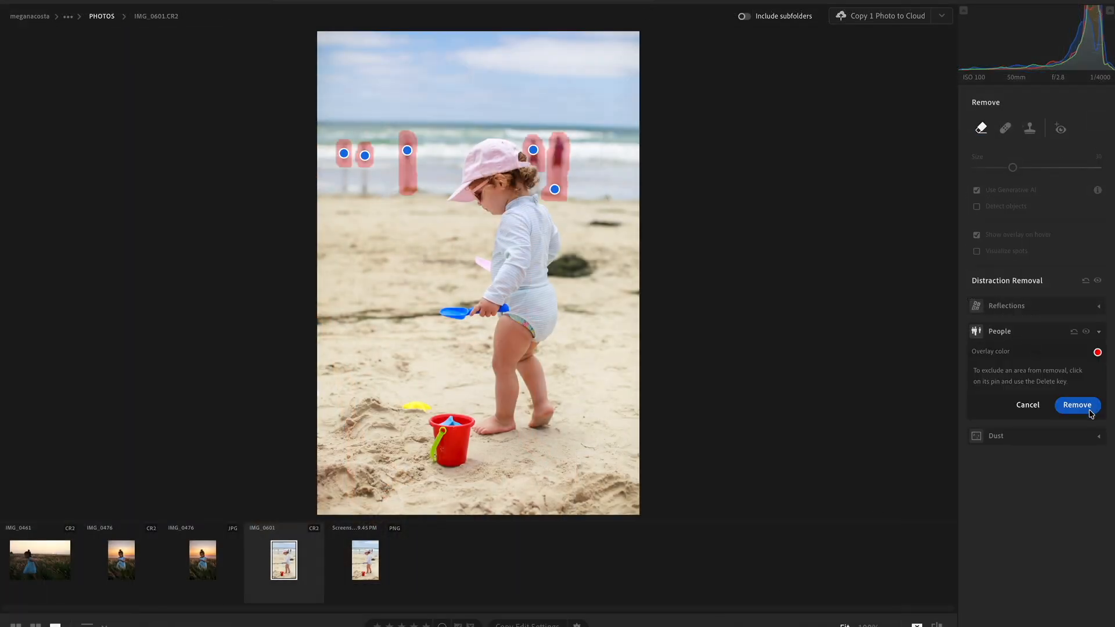
click(1089, 412)
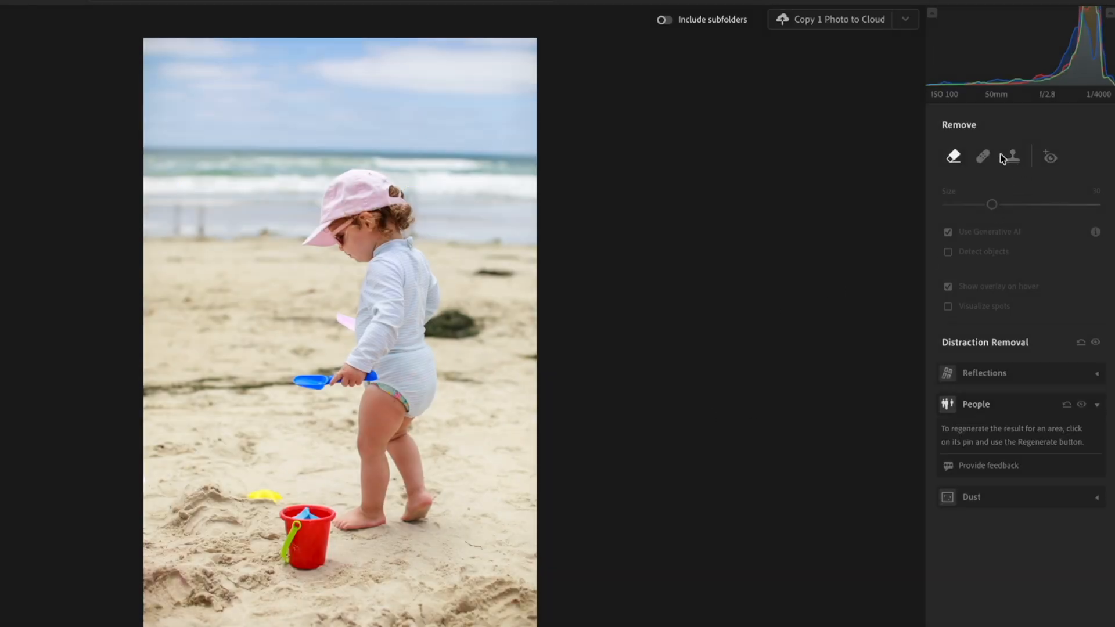
Heal the leftover traces of the removed people along the shoreline with a size 13 Heal brush
click(982, 156)
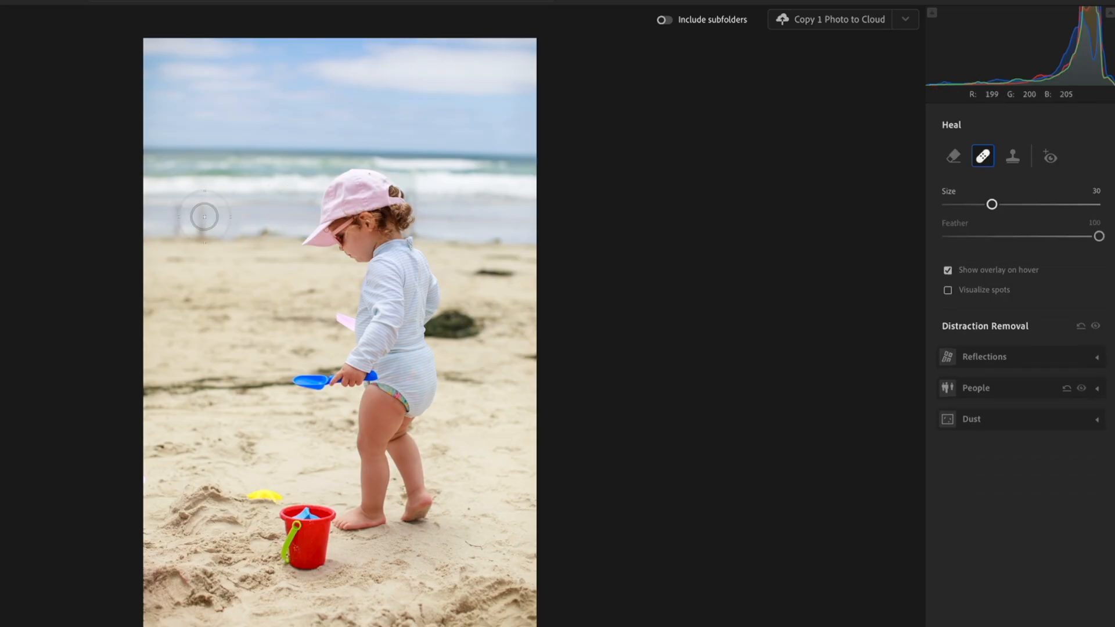
scroll(204, 217, down, 10)
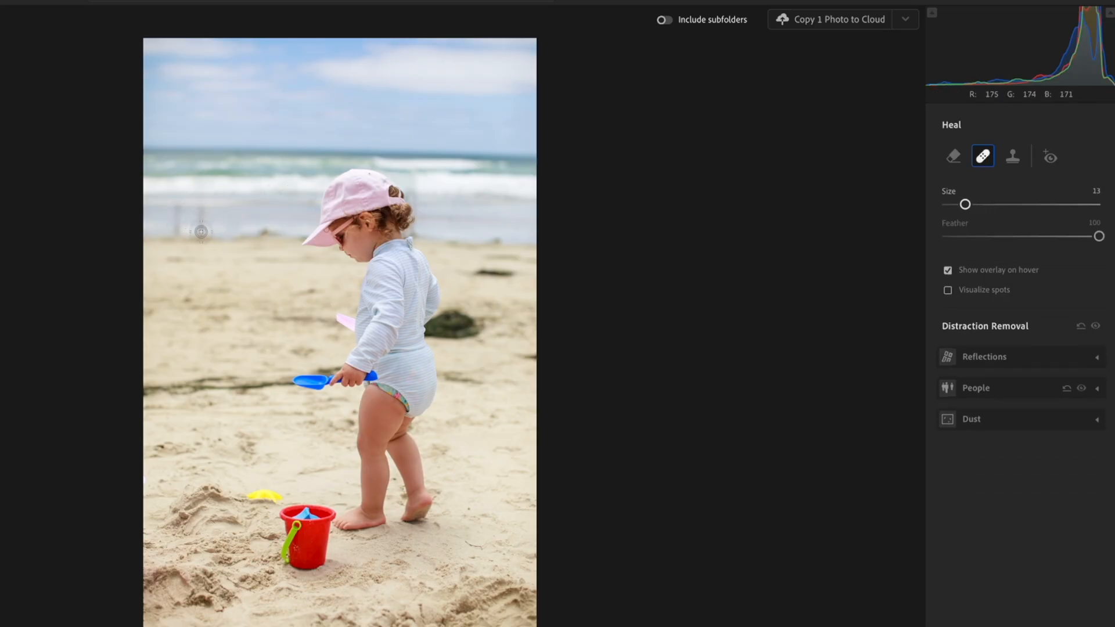
mouse_move(201, 232)
mouse_down()
mouse_move(201, 208)
mouse_move(173, 241)
mouse_move(231, 238)
mouse_move(175, 216)
mouse_up()
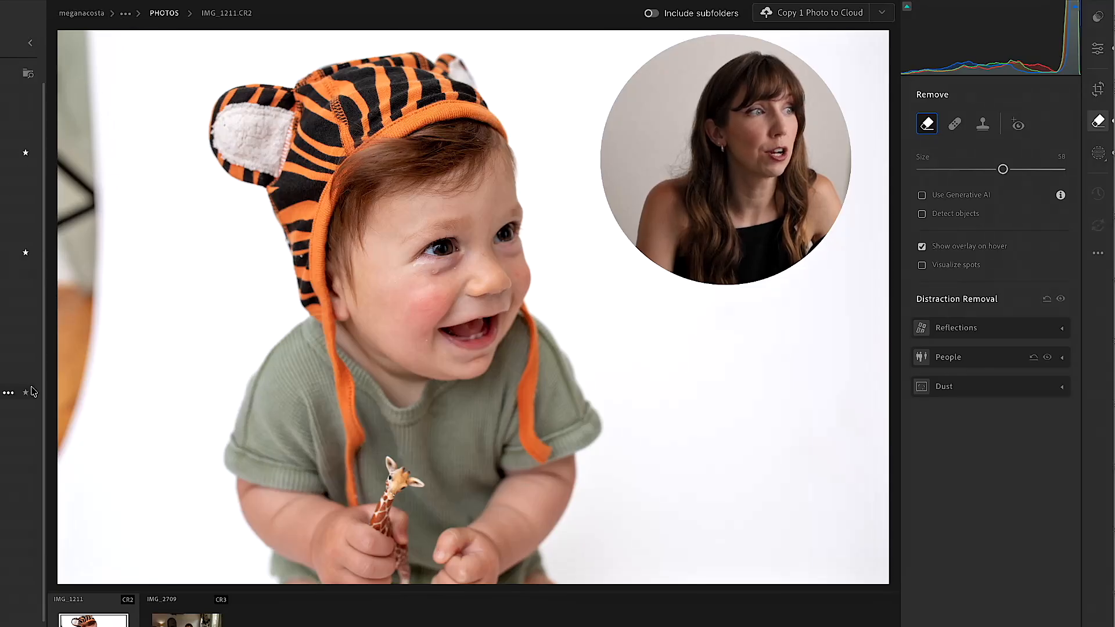
Set the Remove brush size to 30 for the baby photo, with generative AI off
drag(1002, 169, 964, 170)
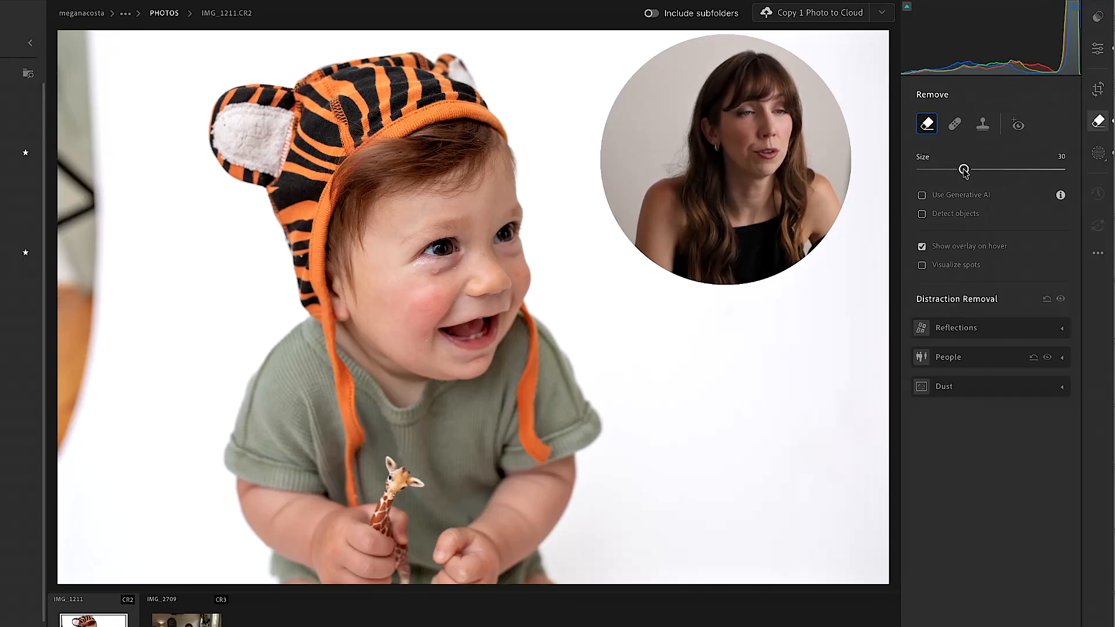
click(921, 197)
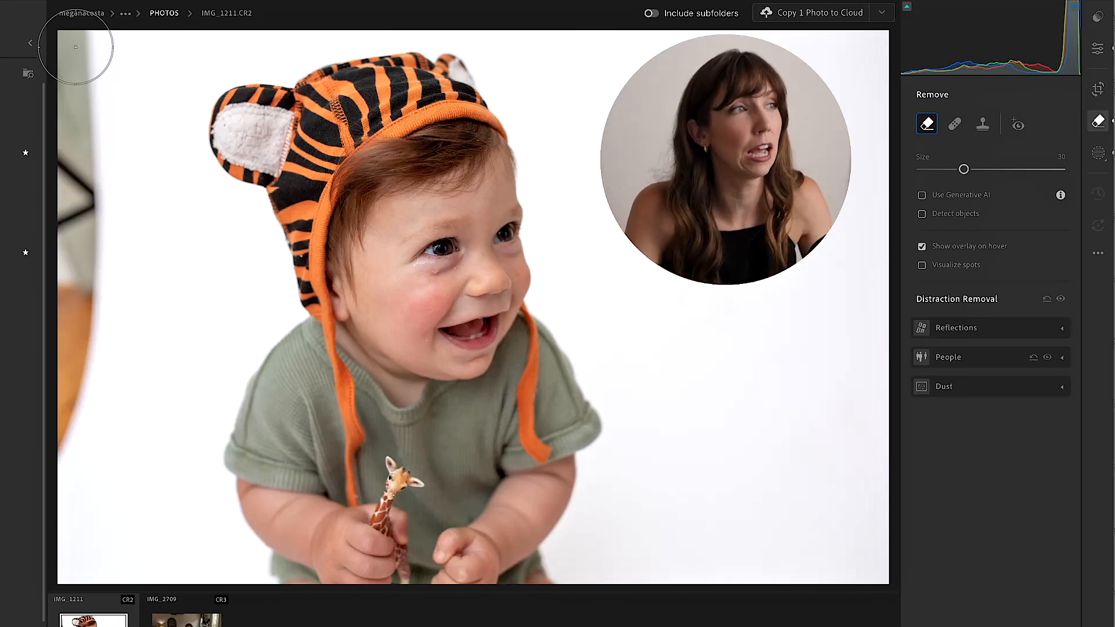
Try to remove the exposed room along the baby photo's left edge without generative AI, and undo it
mouse_move(75, 47)
mouse_down()
mouse_move(63, 396)
mouse_move(45, 437)
mouse_up()
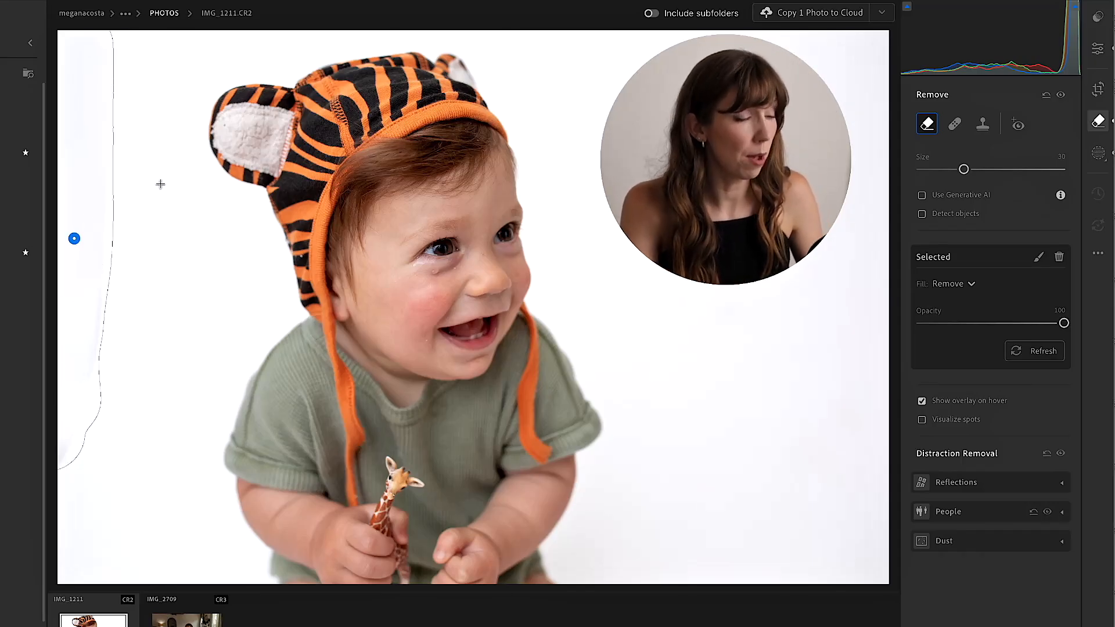
key(ctrl+z)
Remove the exposed room along the baby photo's left edge using generative AI
click(921, 196)
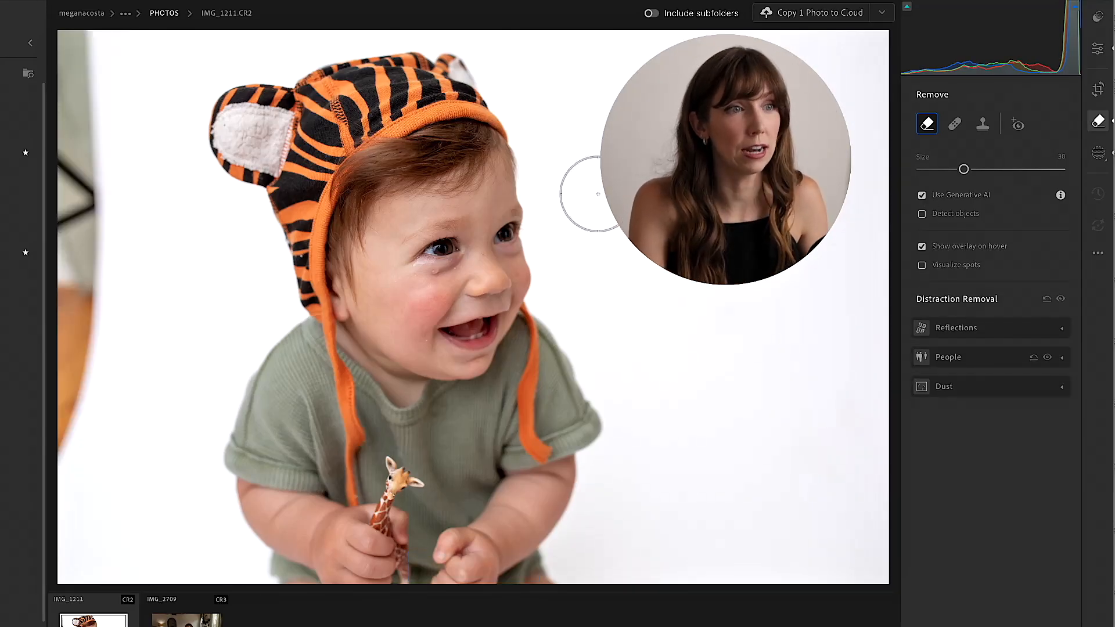
mouse_move(73, 52)
mouse_down()
mouse_move(70, 349)
mouse_move(42, 444)
mouse_up()
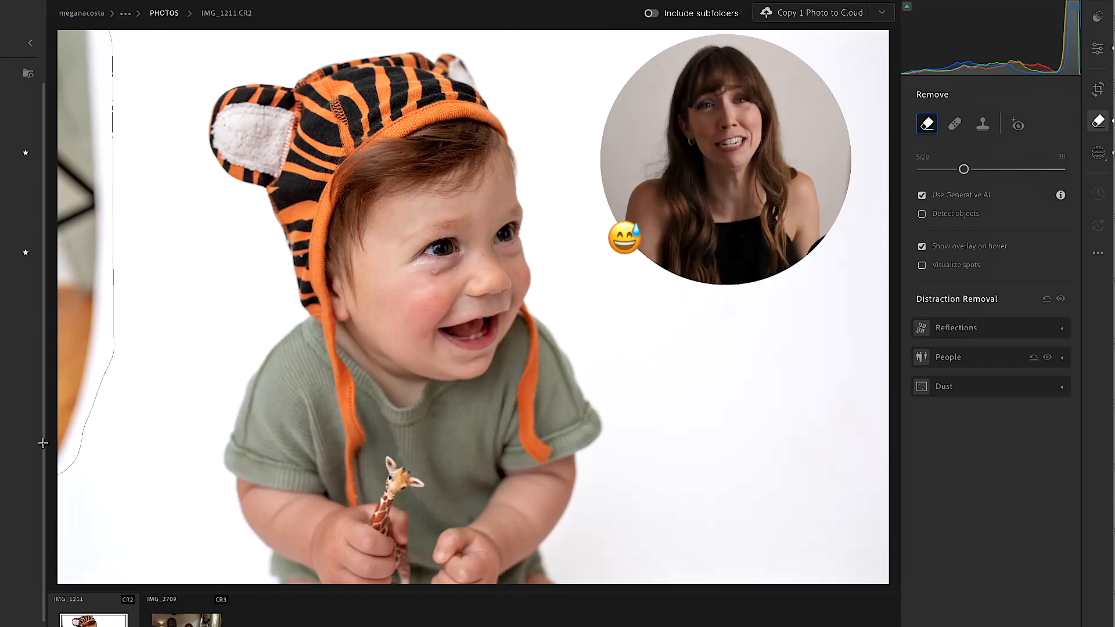
drag(43, 444, 44, 448)
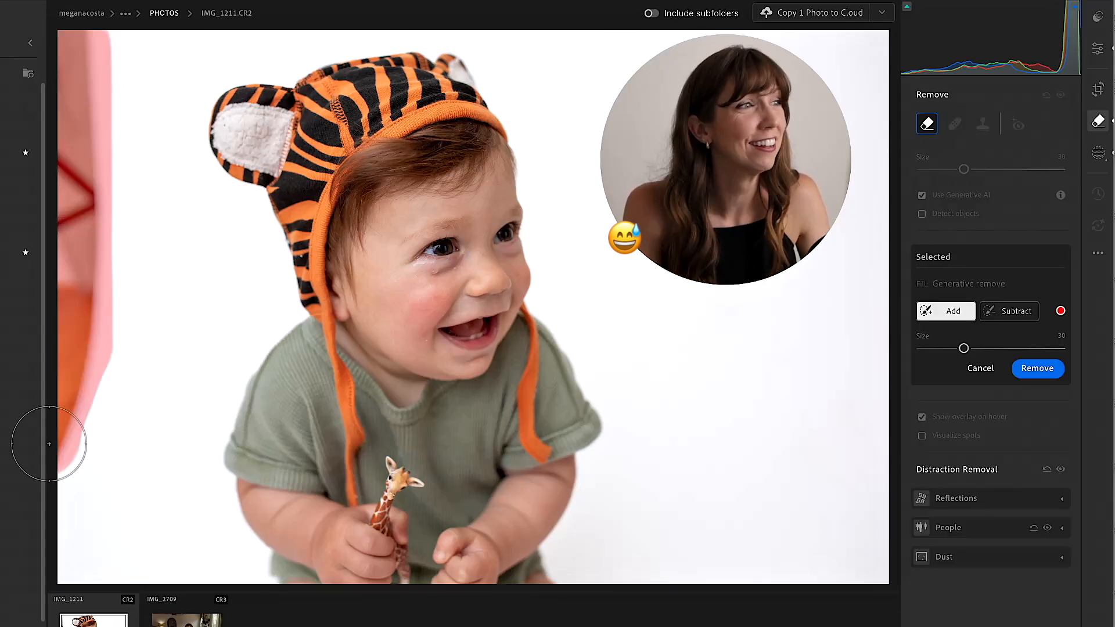
click(1051, 372)
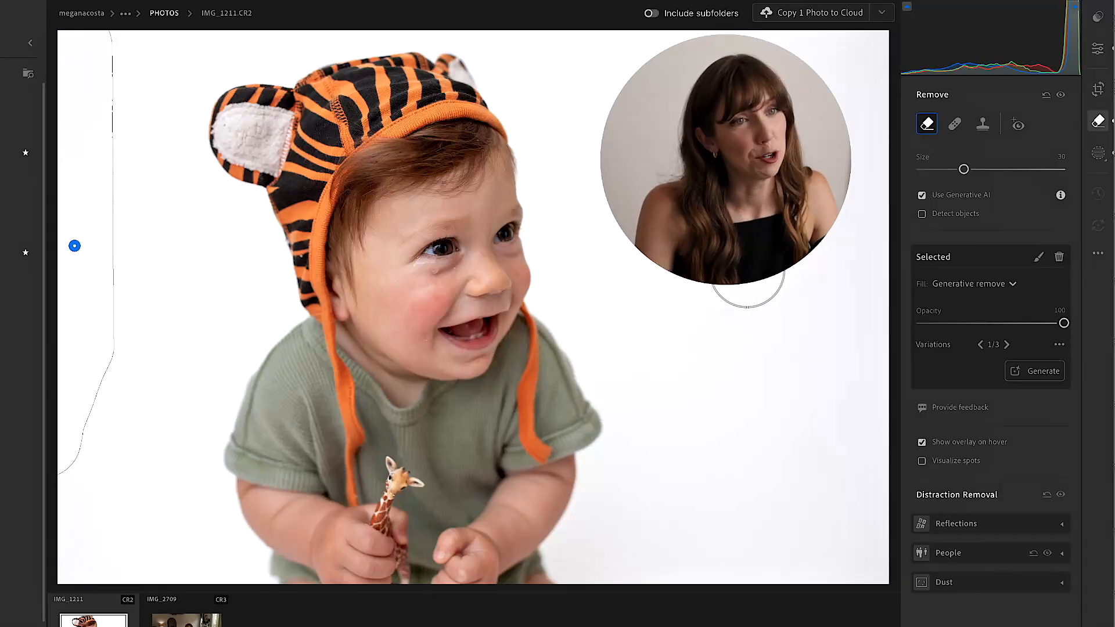
Switch to the Heal tool and undo the generative removal on the baby photo
click(954, 124)
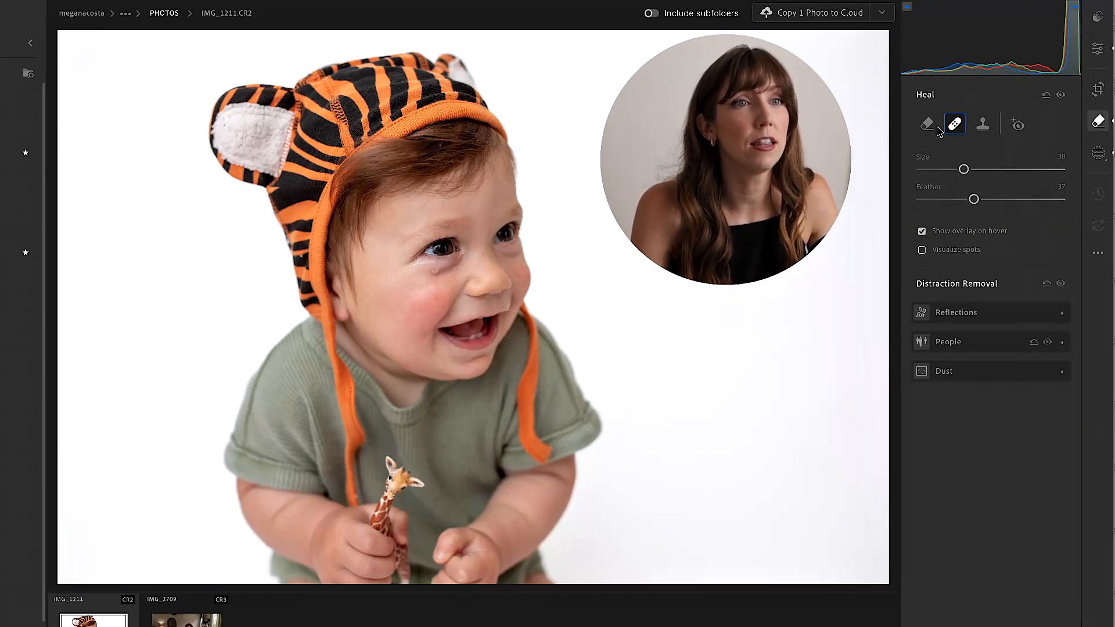
mouse_move(955, 124)
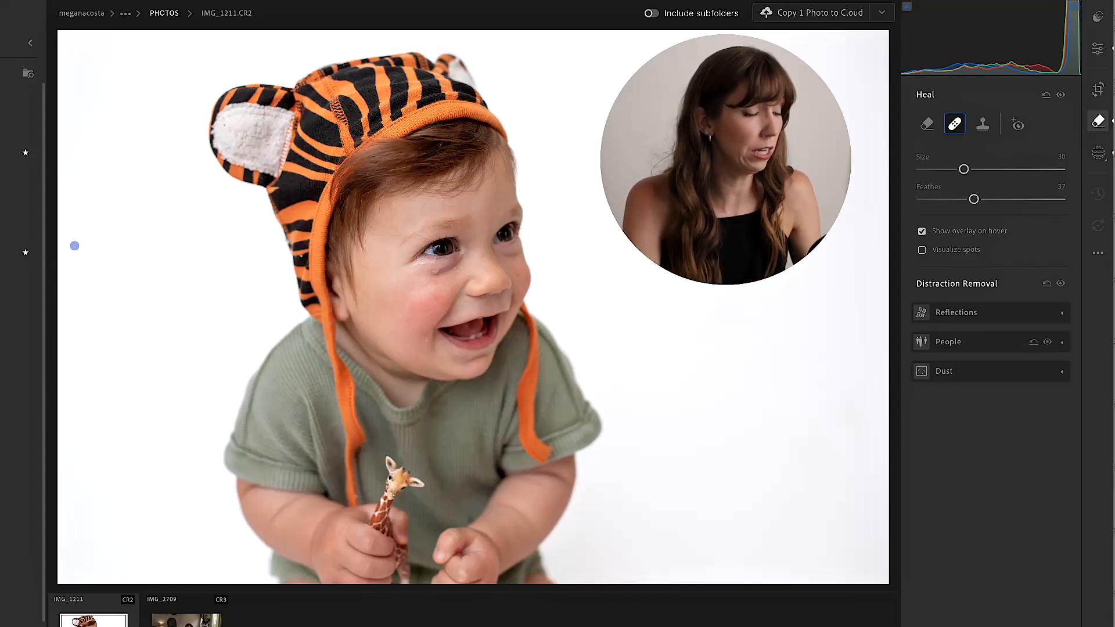
key(super+z)
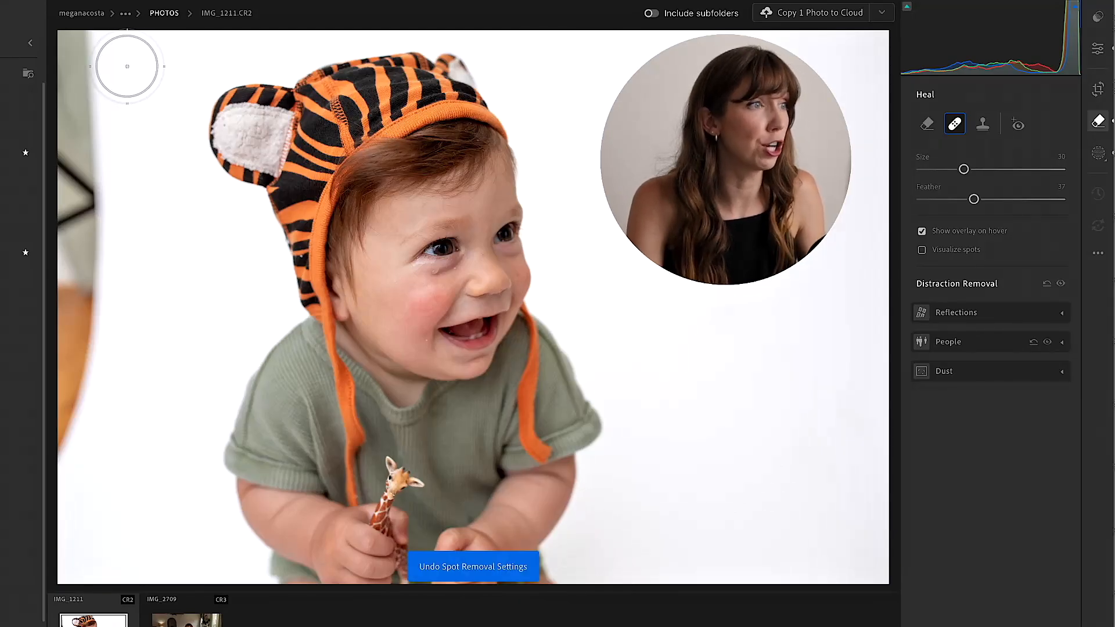
Heal the exposed room along the baby photo's left edge, moving the sampling source to clean white backdrop beside the baby
mouse_move(81, 44)
mouse_down()
mouse_move(75, 314)
mouse_move(48, 446)
mouse_move(106, 306)
mouse_move(111, 109)
mouse_move(96, 71)
mouse_up()
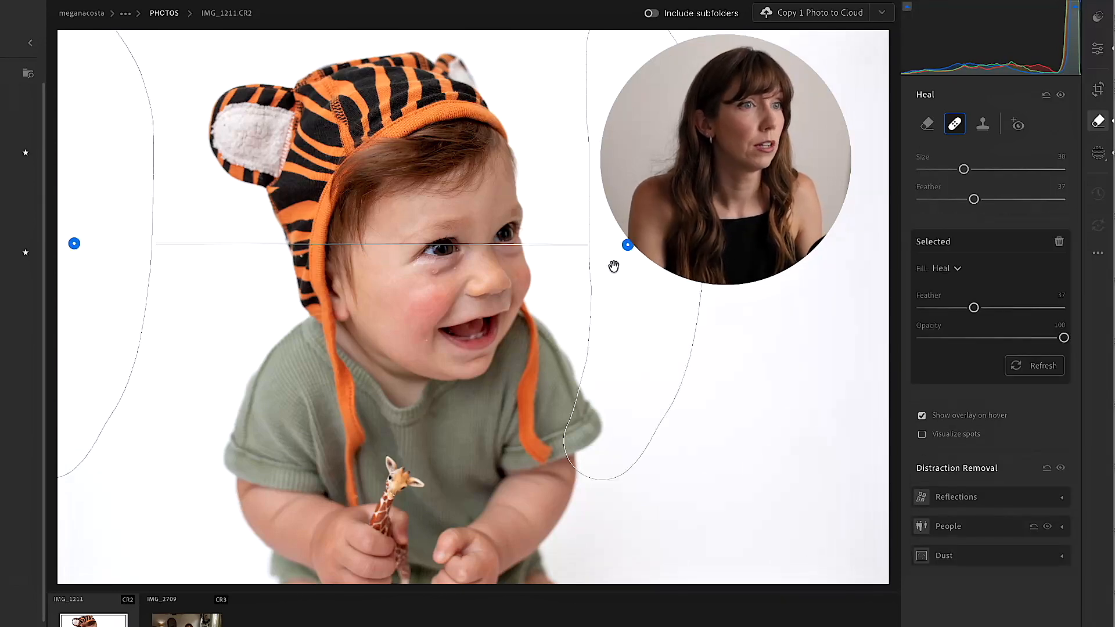
mouse_move(613, 266)
mouse_down()
mouse_move(680, 276)
mouse_move(728, 306)
mouse_up()
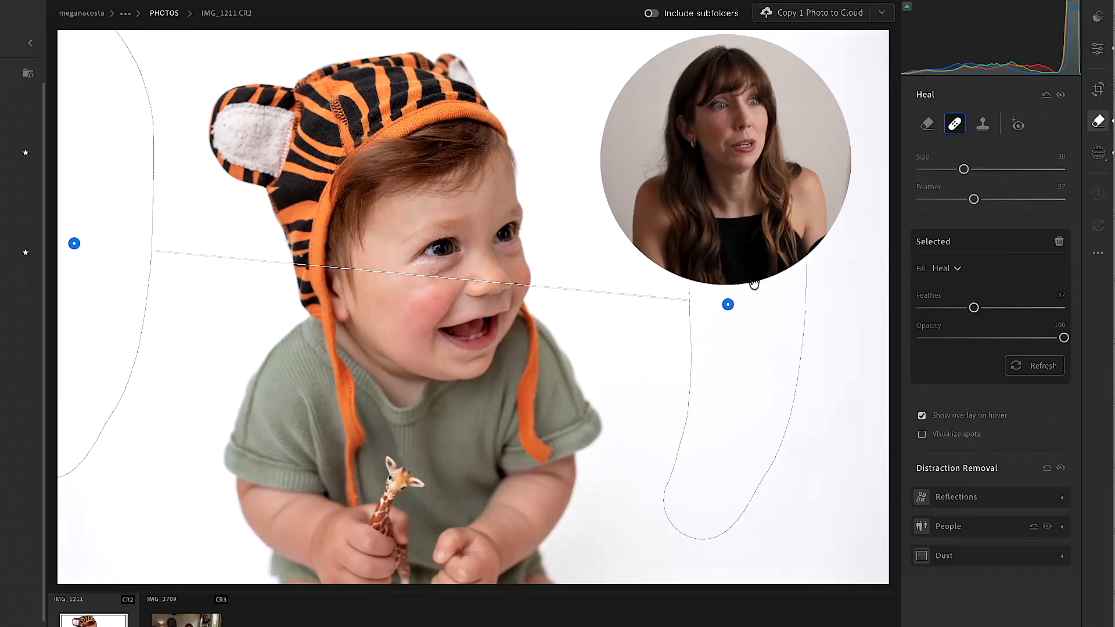
key(Escape)
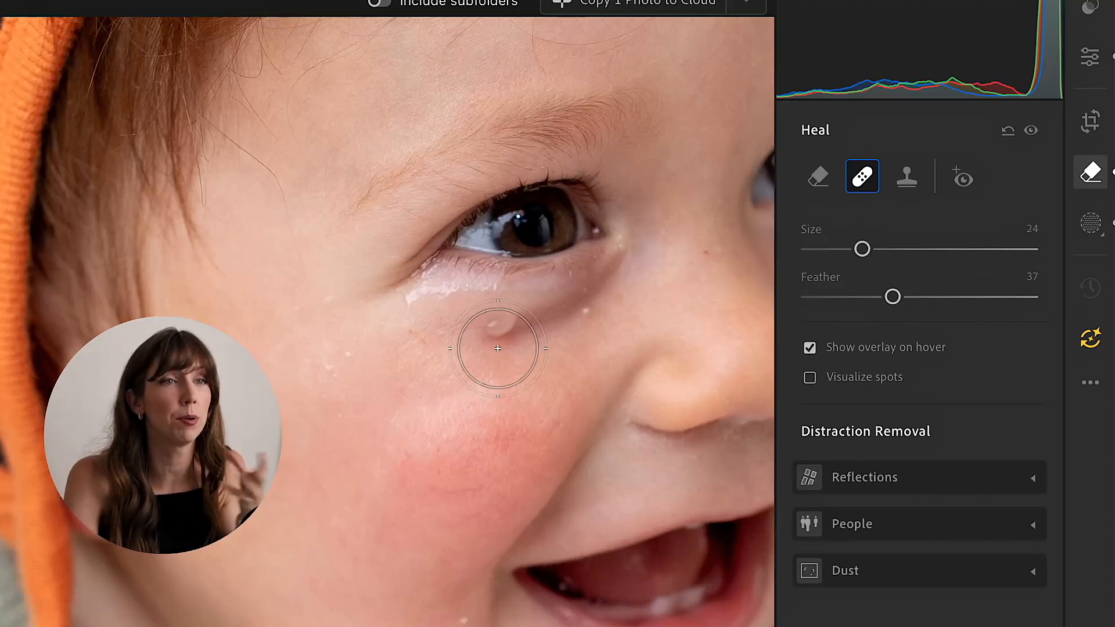
Heal the mark below the eye's outer corner at size 9 and feather 81, moving the sampling source to the nearby cheek
drag(862, 248, 838, 248)
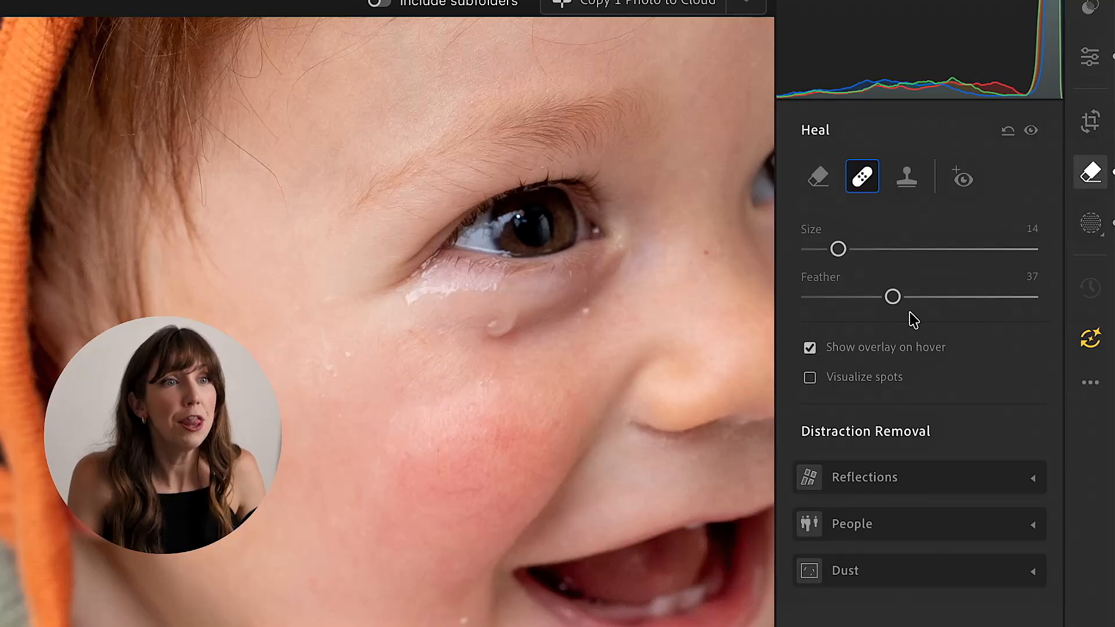
drag(897, 299, 999, 288)
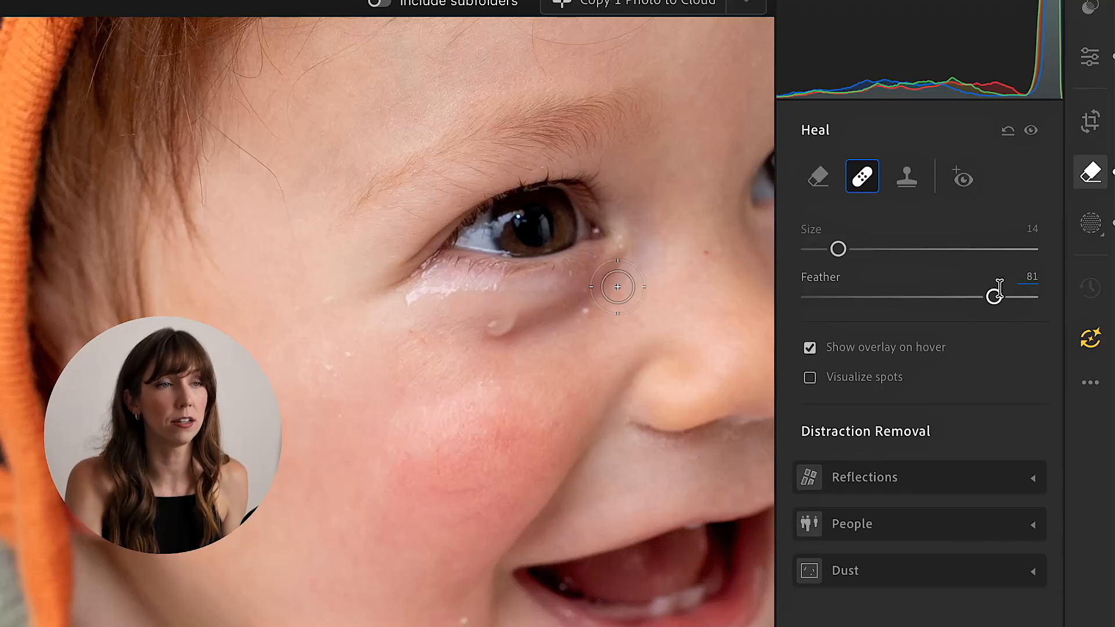
key(bracketleft)
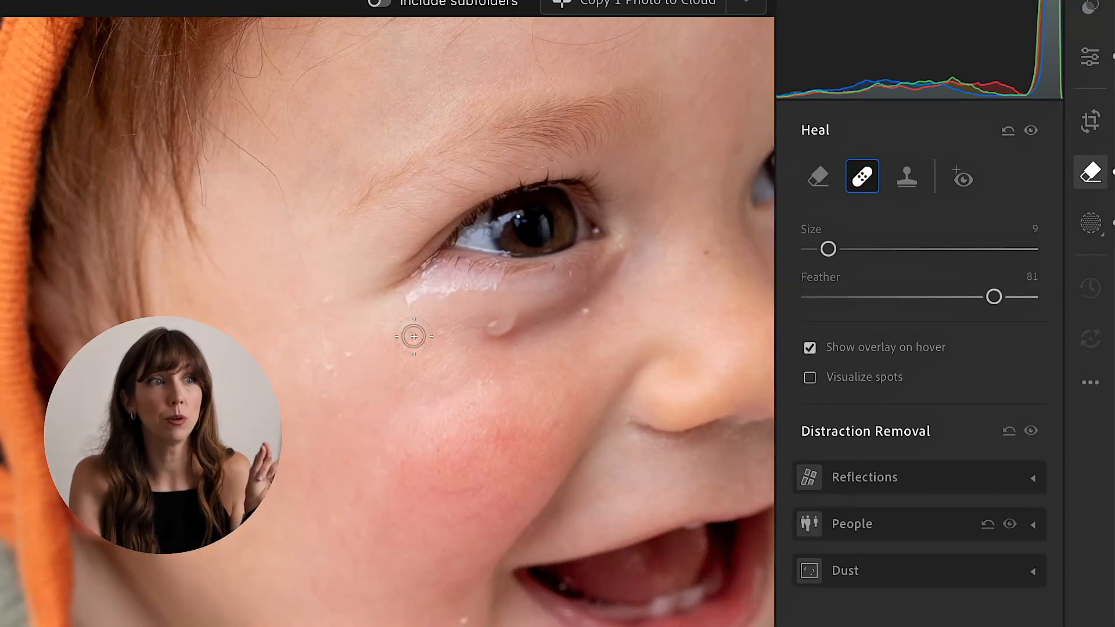
drag(414, 334, 423, 349)
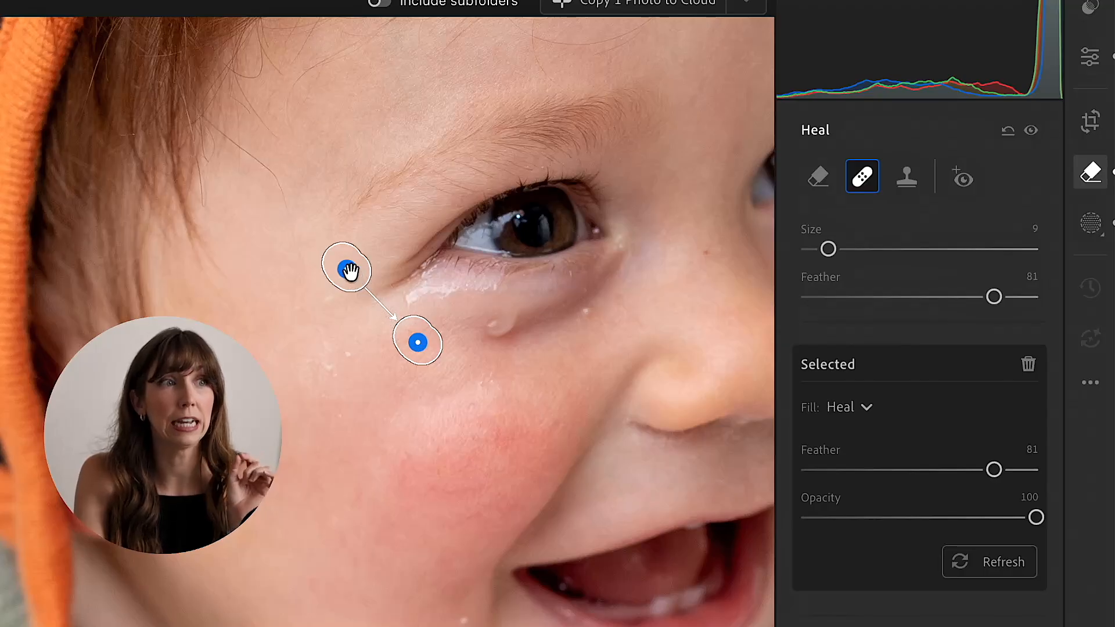
mouse_move(349, 270)
mouse_down()
mouse_move(378, 391)
mouse_move(449, 393)
mouse_move(376, 377)
mouse_up()
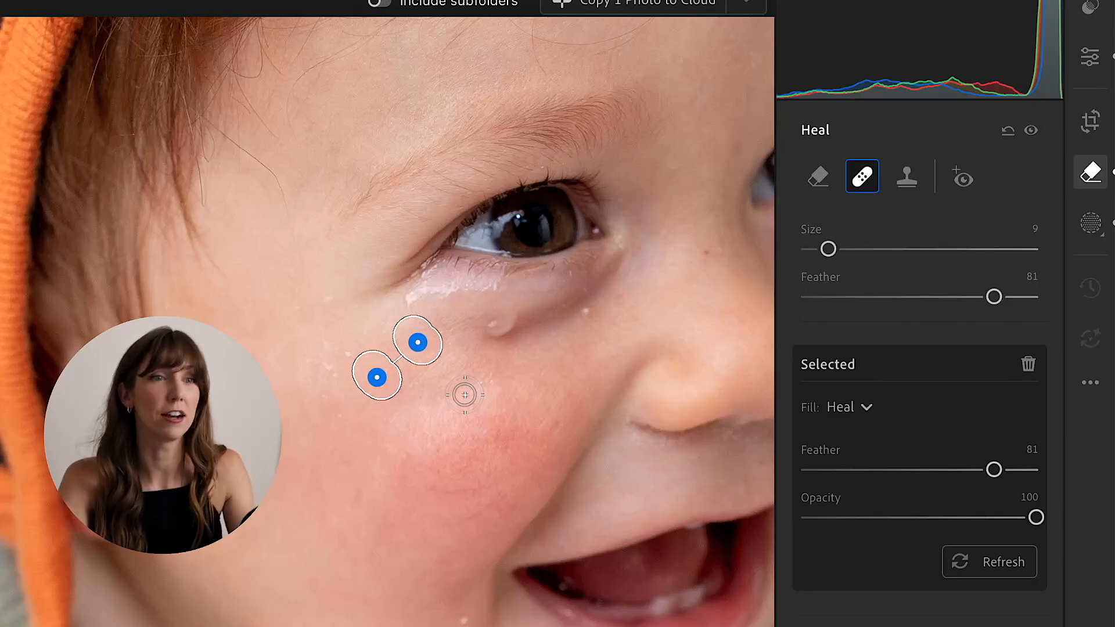
Heal the small spots below the eye's inner corner, near the mouth and on the outer cheek, adjusting the outer cheek's source
click(584, 312)
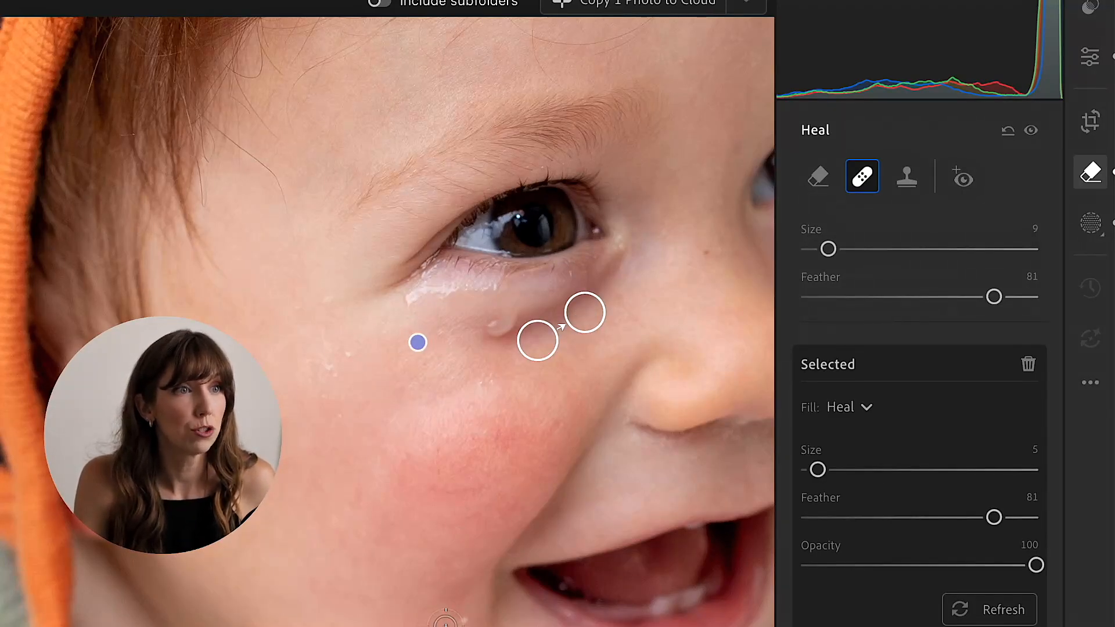
click(464, 620)
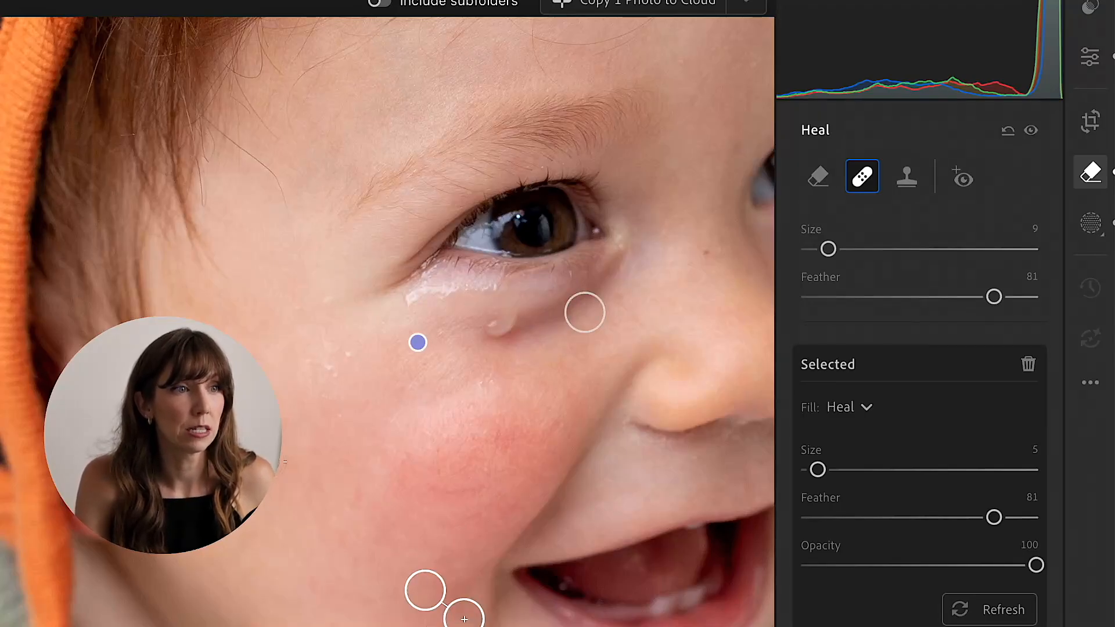
click(324, 365)
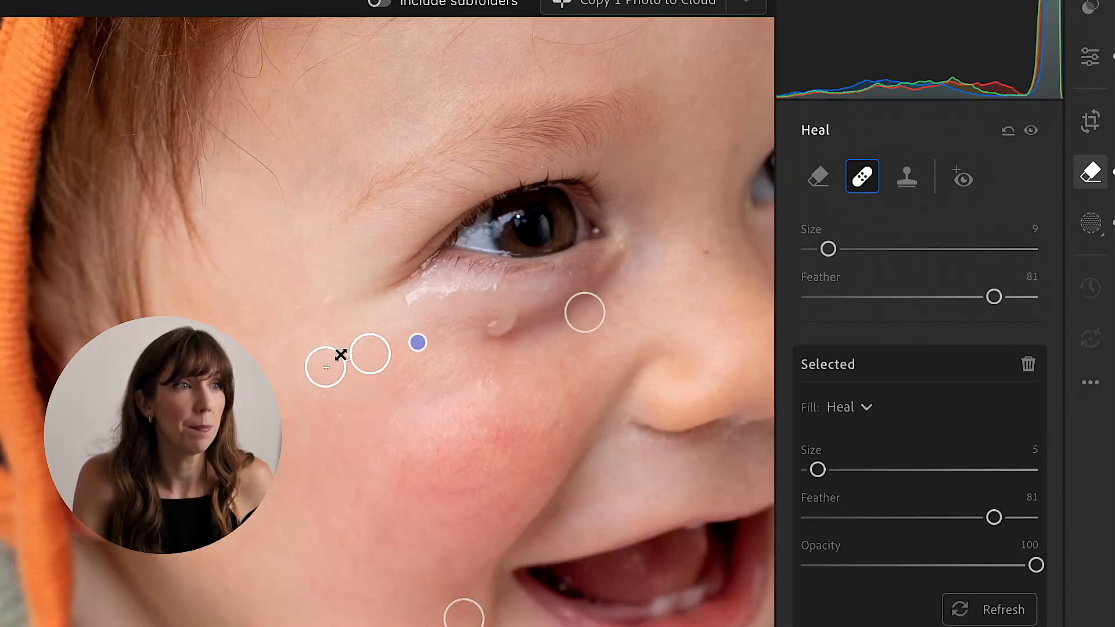
mouse_move(368, 353)
mouse_down()
mouse_move(357, 359)
mouse_move(365, 397)
mouse_move(391, 363)
mouse_up()
click(349, 353)
Try to heal the teardrop under the eye with a repositioned sampling source, and undo it
drag(485, 327, 508, 322)
mouse_move(553, 400)
mouse_down()
mouse_move(560, 386)
mouse_move(525, 318)
mouse_move(545, 313)
mouse_up()
key(ctrl+z)
key(ctrl+z)
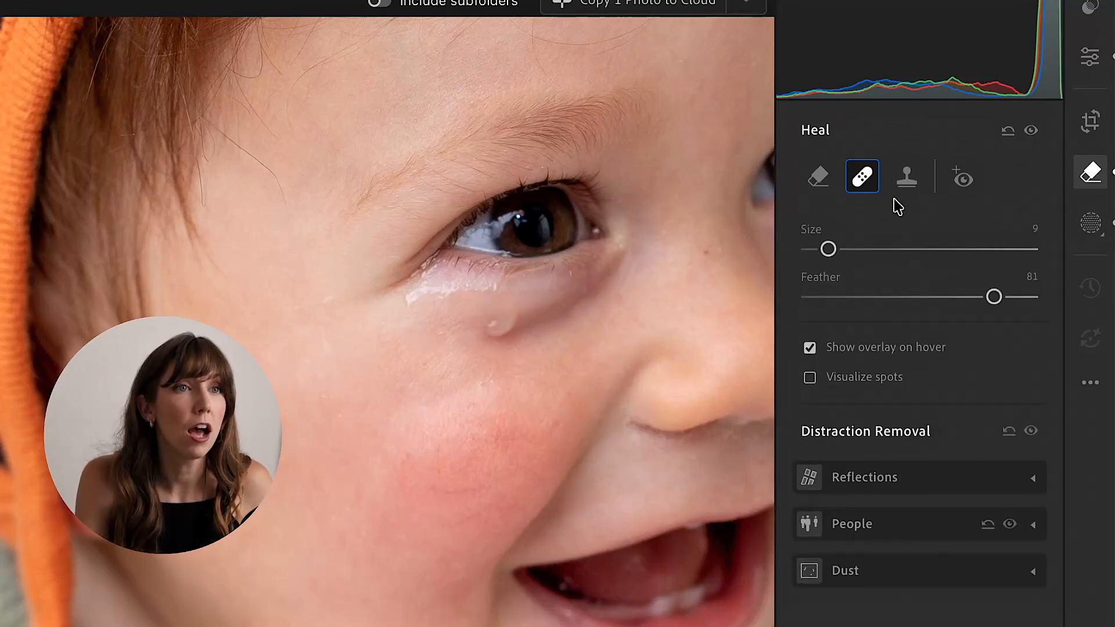
Try to clone over the teardrop under the eye at size 9 and feather 100, sampling skin just beside it, and undo it
click(906, 177)
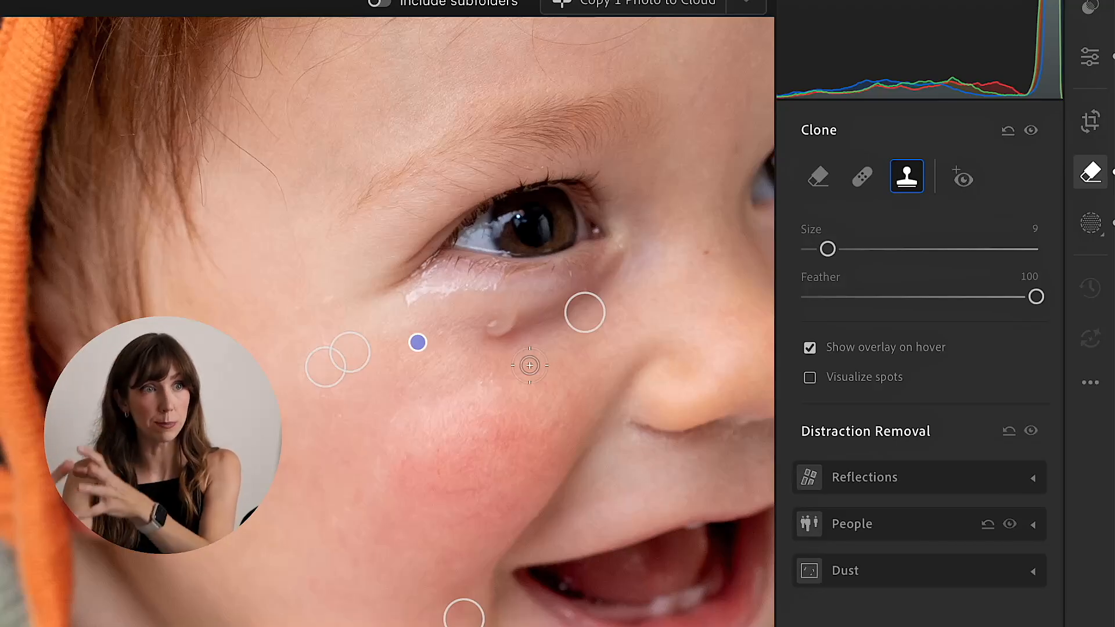
click(498, 325)
mouse_move(513, 482)
mouse_down()
mouse_move(458, 403)
mouse_move(542, 356)
mouse_move(535, 314)
mouse_move(542, 327)
mouse_up()
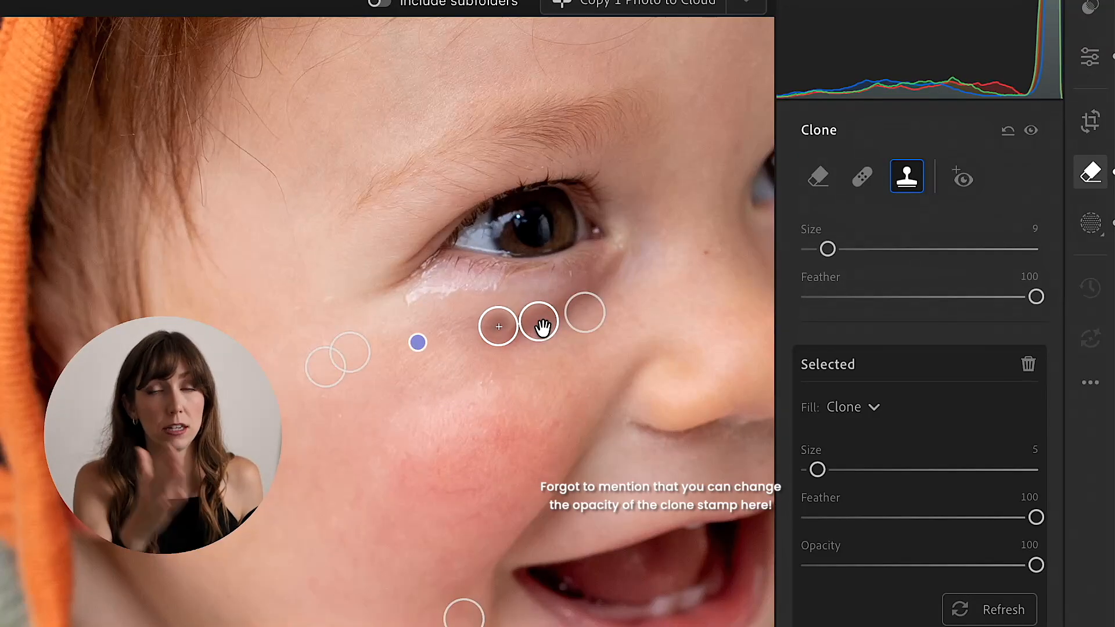
key(super+z)
key(super+z)
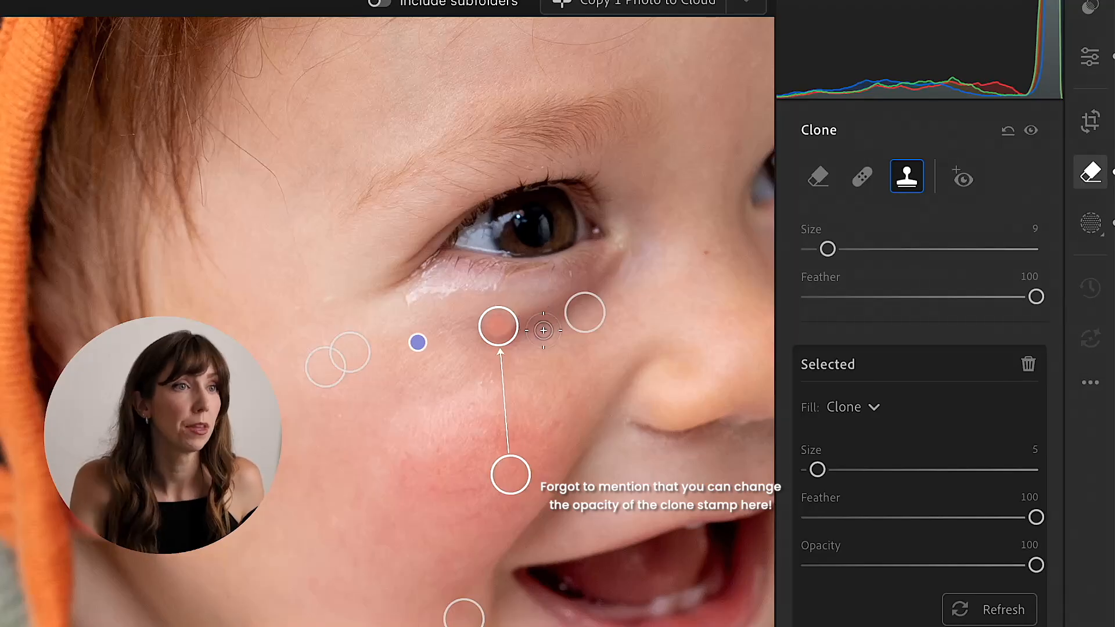
Remove the teardrop under the eye with a generative Remove stroke at size 9
click(858, 182)
click(815, 179)
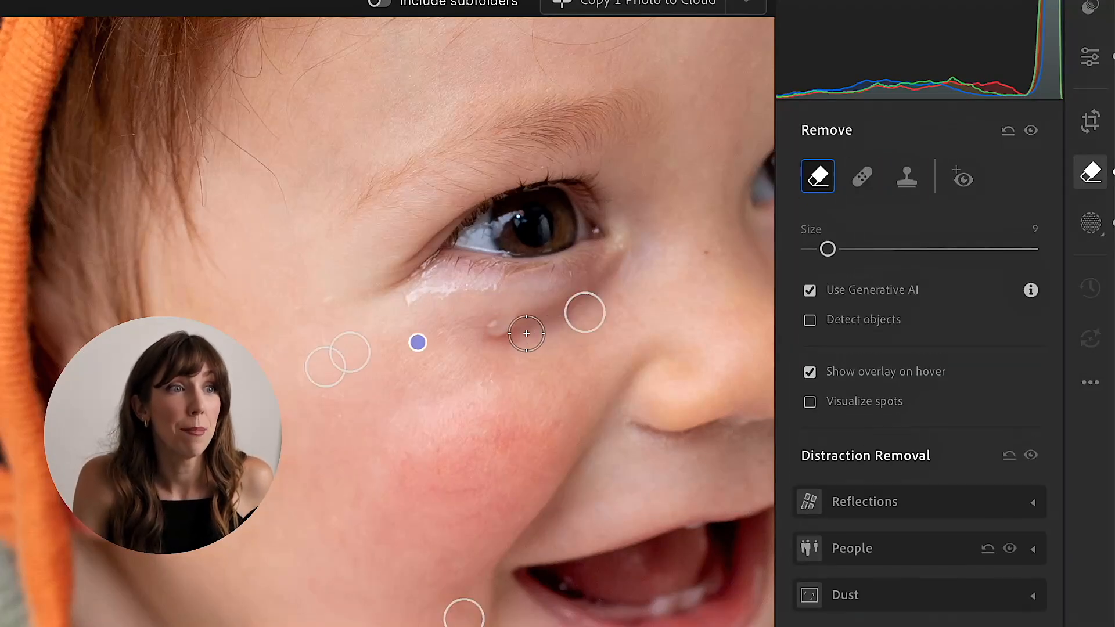
drag(491, 330, 512, 317)
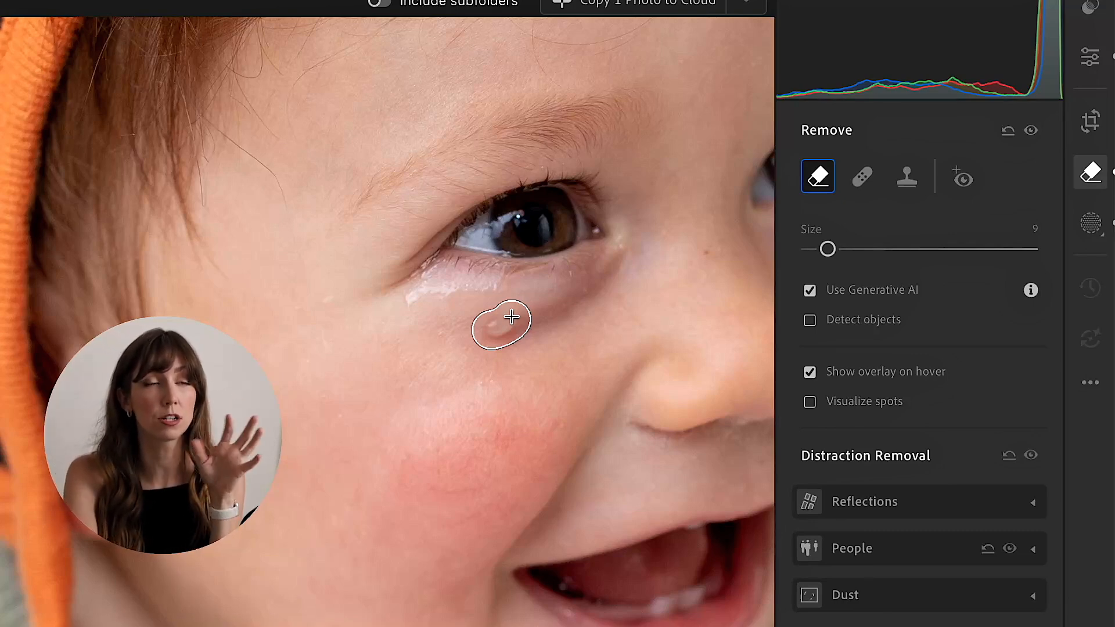
drag(511, 317, 511, 317)
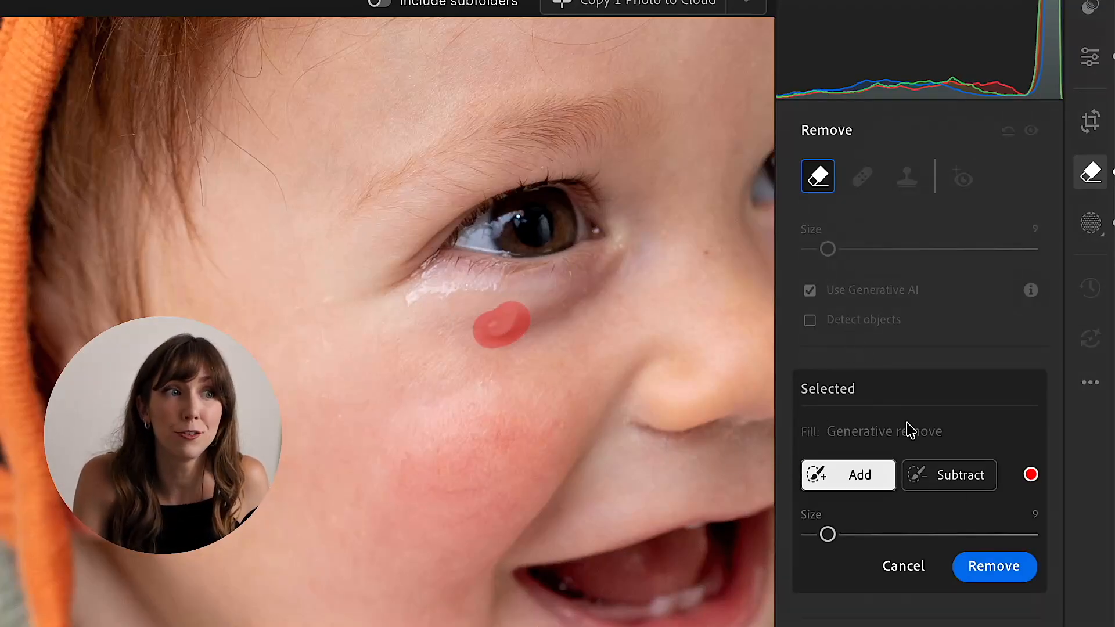
click(993, 567)
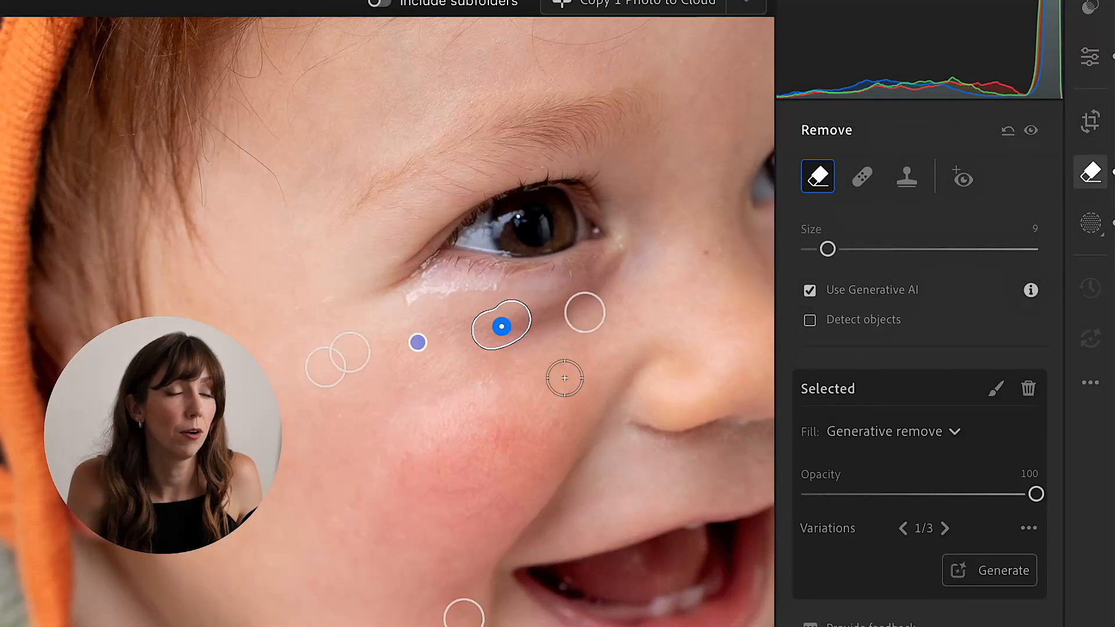
click(1090, 120)
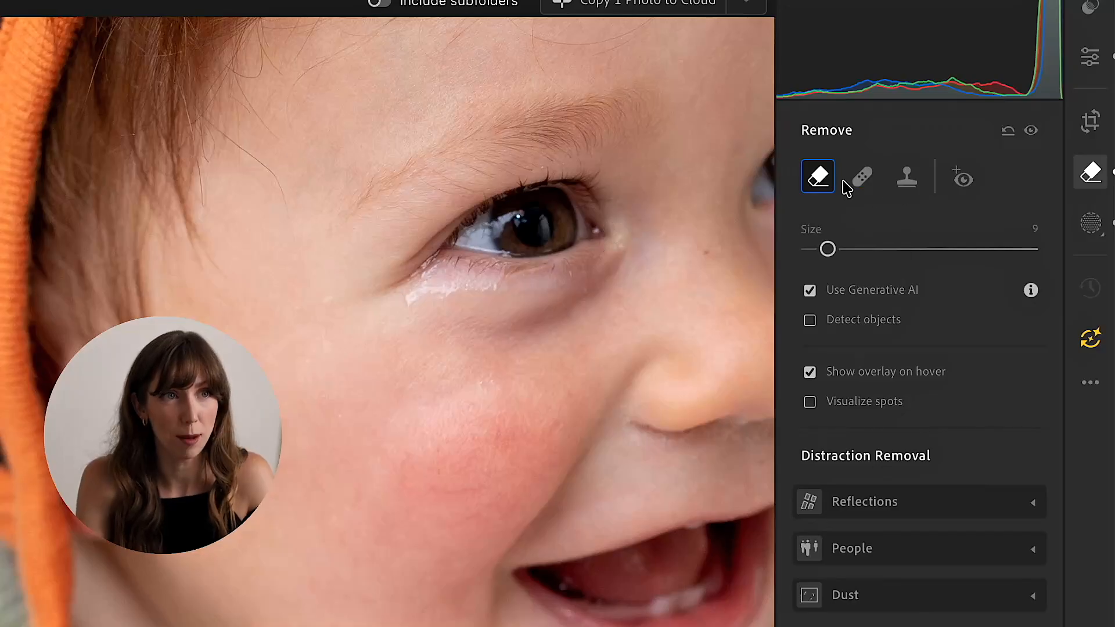
click(861, 177)
click(906, 177)
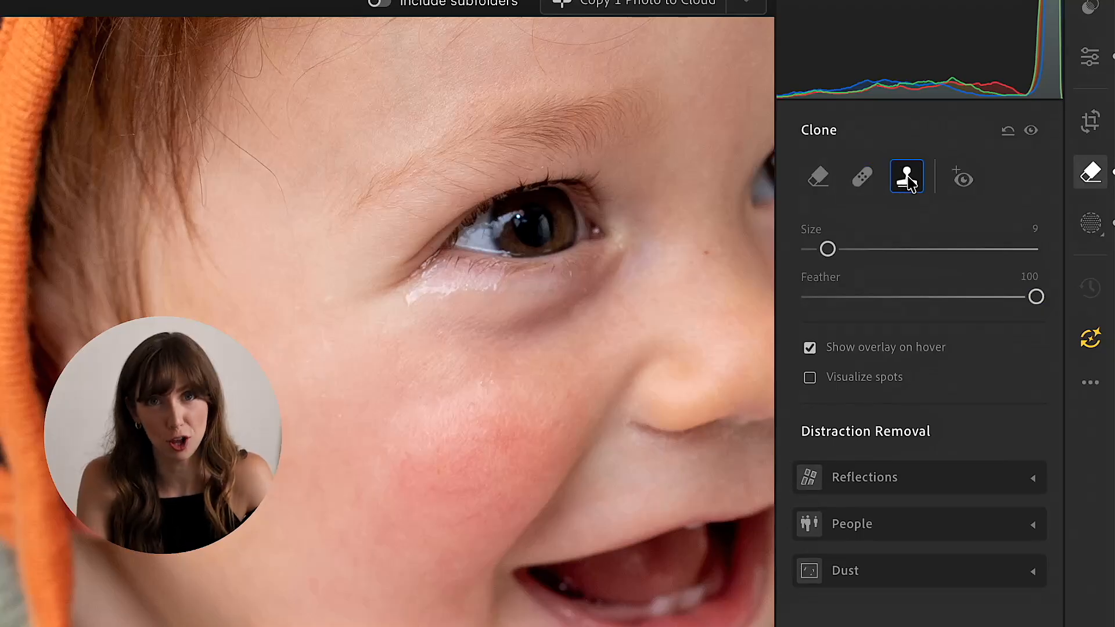
click(818, 177)
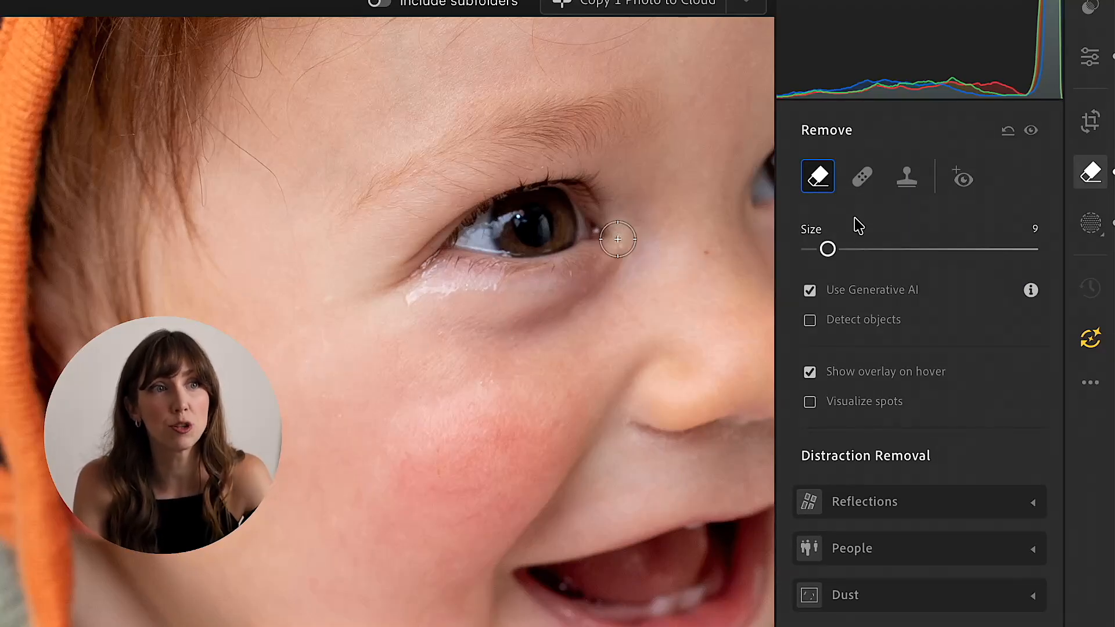
Brush a Heal spot at size 13 over the paper drawing on the wood floor, and try the Clone and Remove fills on it
mouse_move(863, 182)
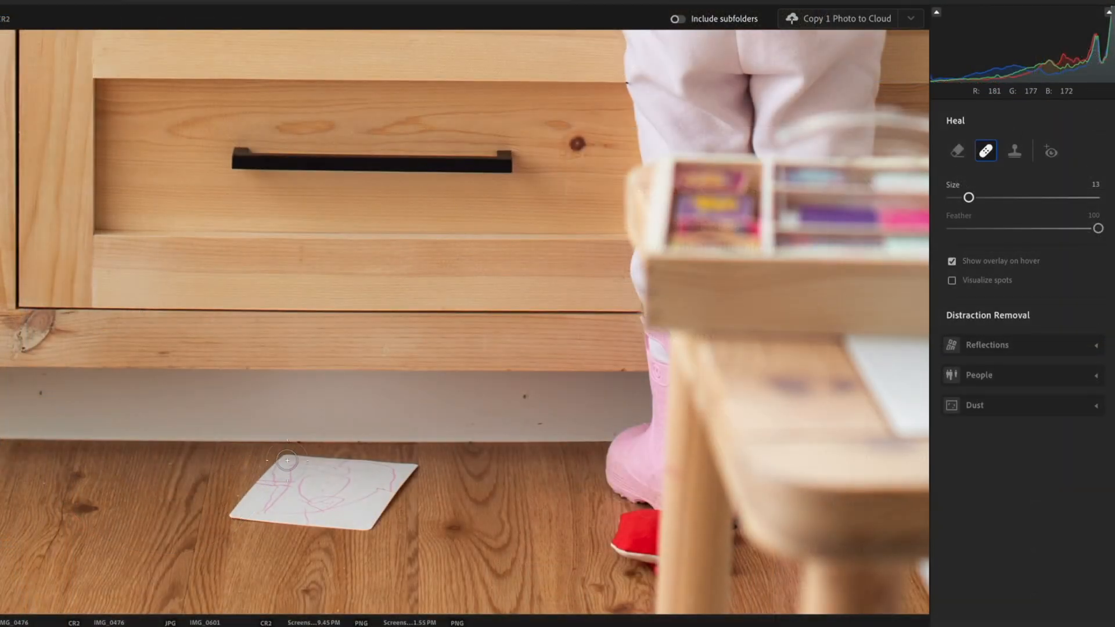
mouse_move(289, 454)
mouse_down()
mouse_move(234, 512)
mouse_move(287, 518)
mouse_move(315, 471)
mouse_move(403, 472)
mouse_move(352, 525)
mouse_move(303, 519)
mouse_move(350, 500)
mouse_up()
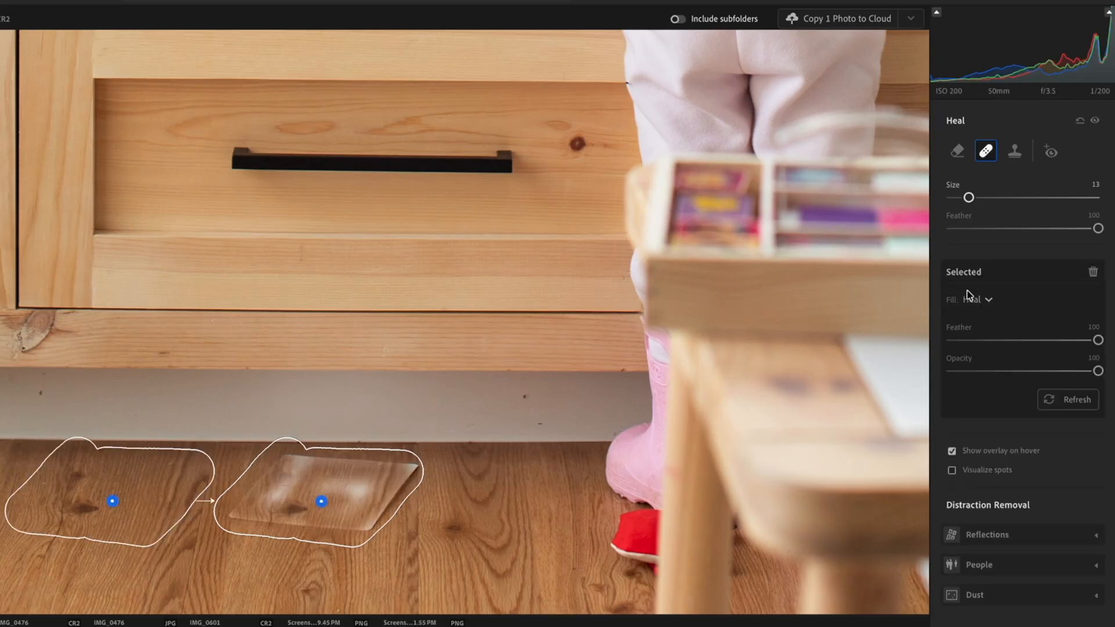
click(987, 301)
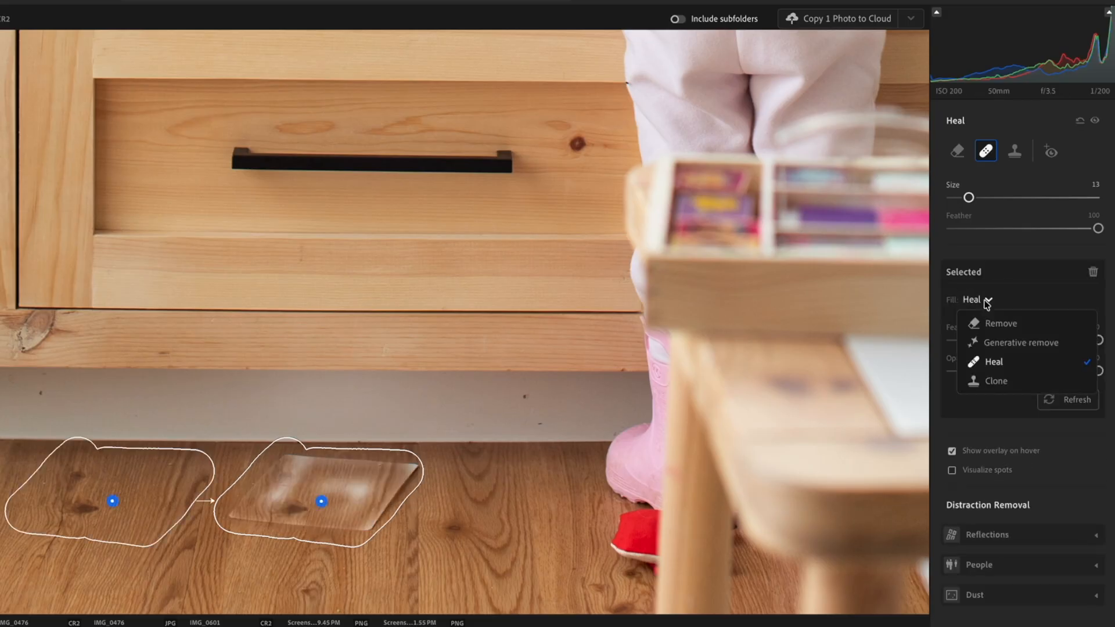
click(1008, 381)
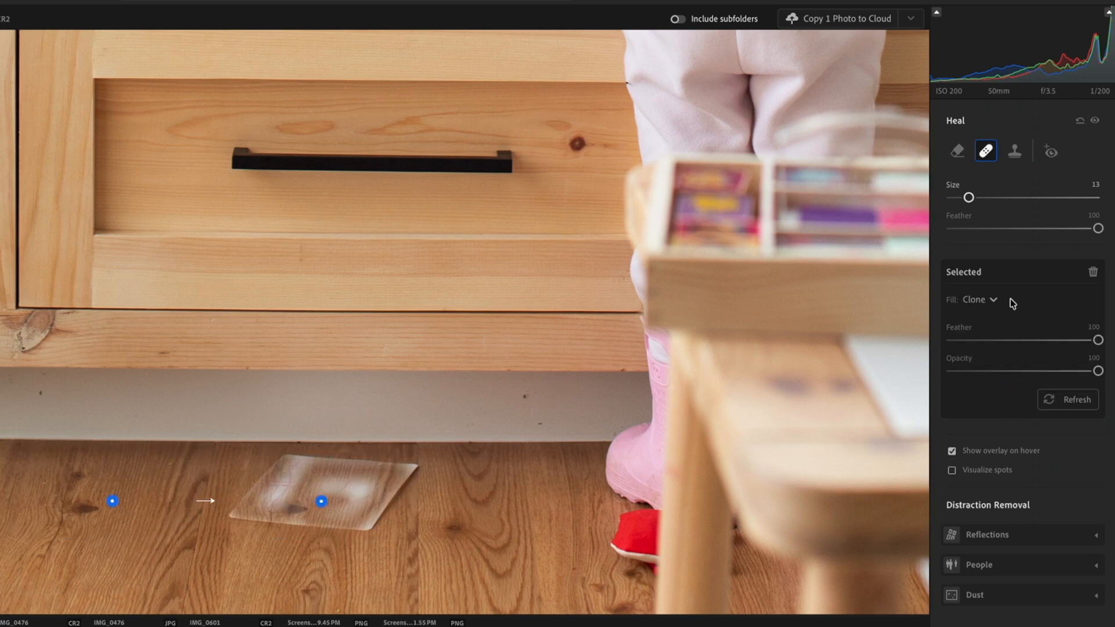
click(987, 301)
click(992, 323)
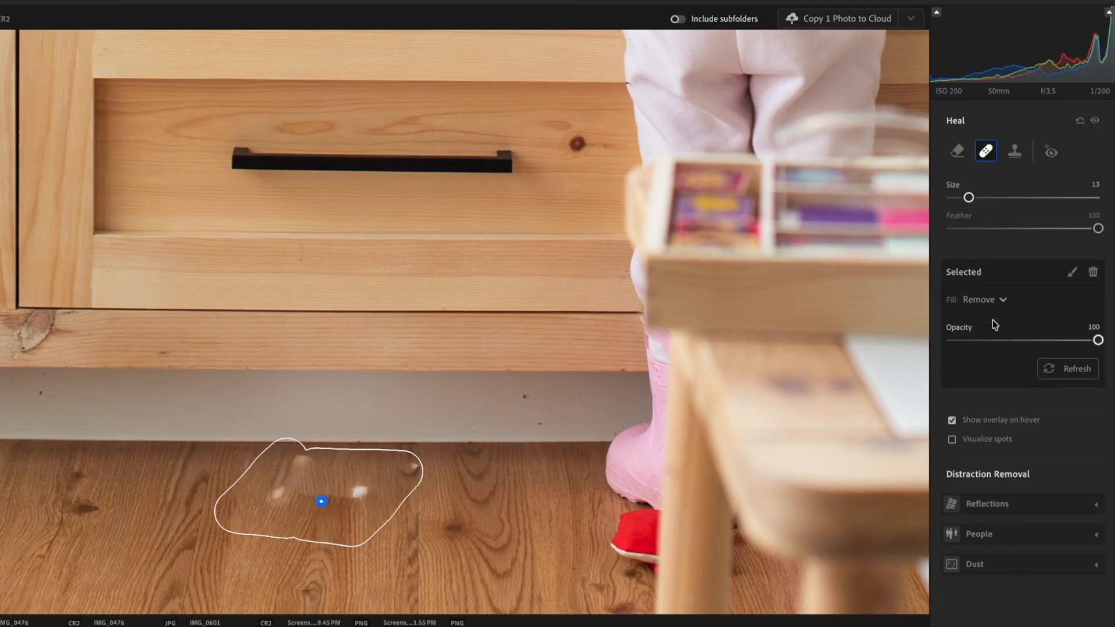
Change the floor spot's fill to Generative remove, choose the second variation, and view the whole photo
click(992, 301)
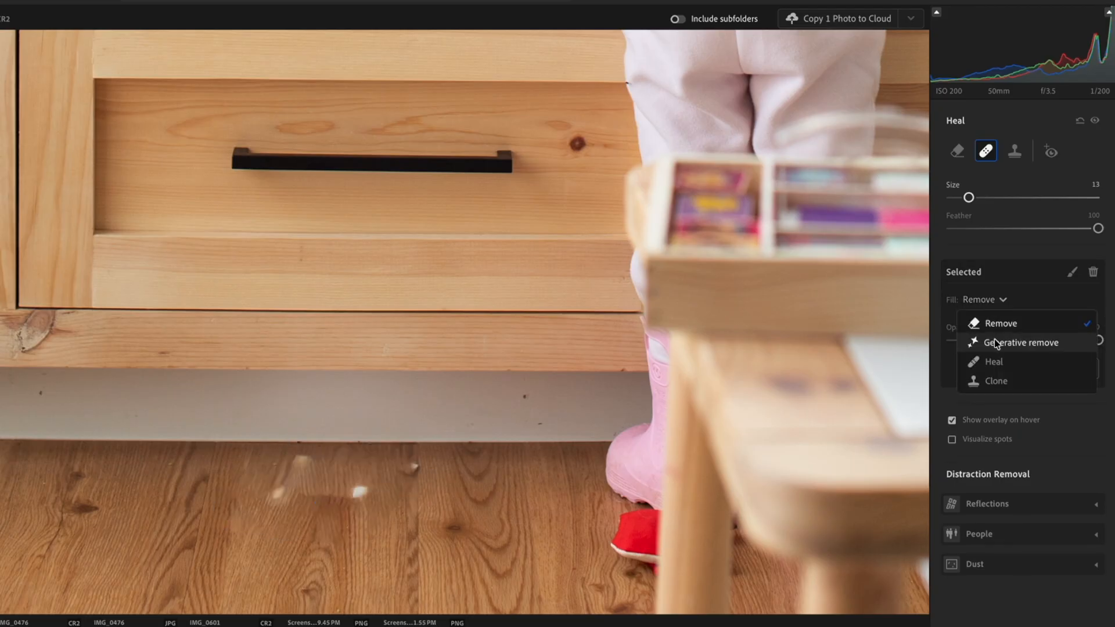
click(994, 339)
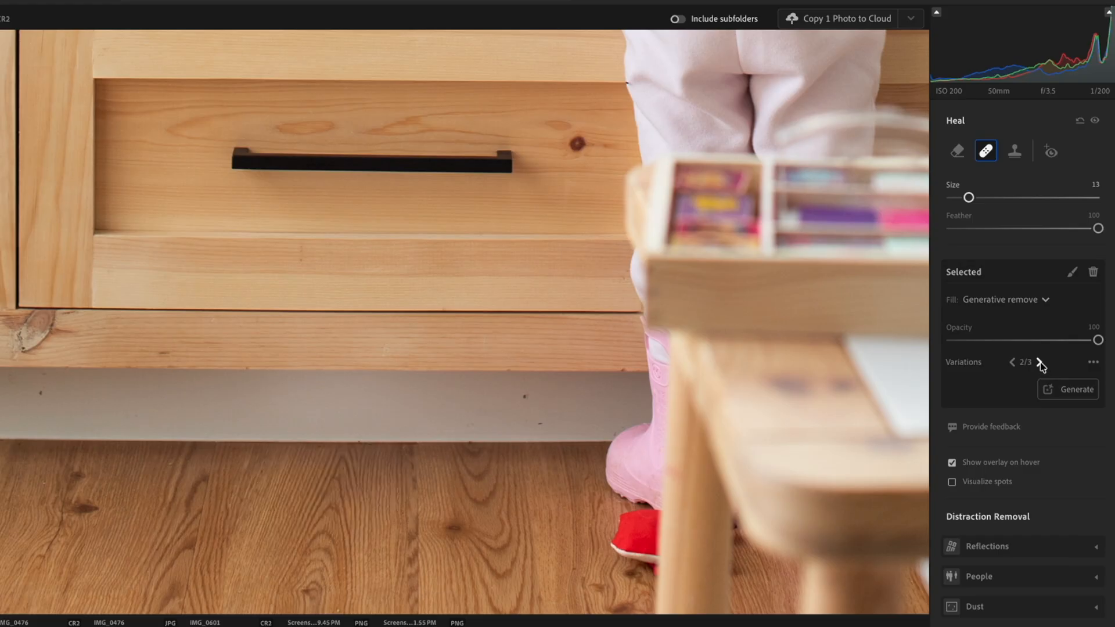
key(z)
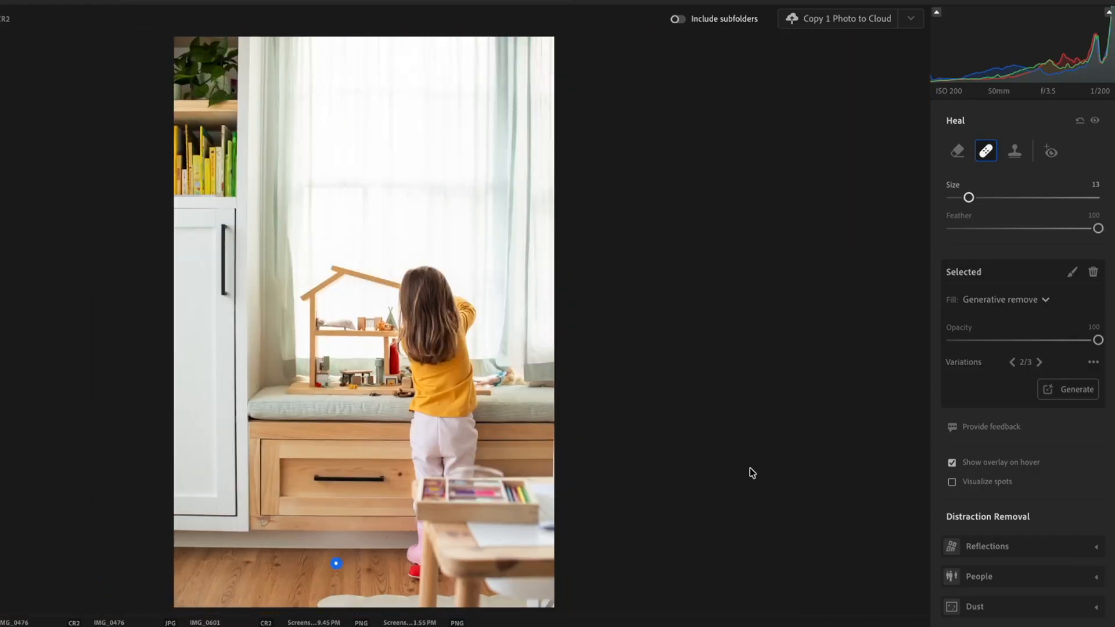